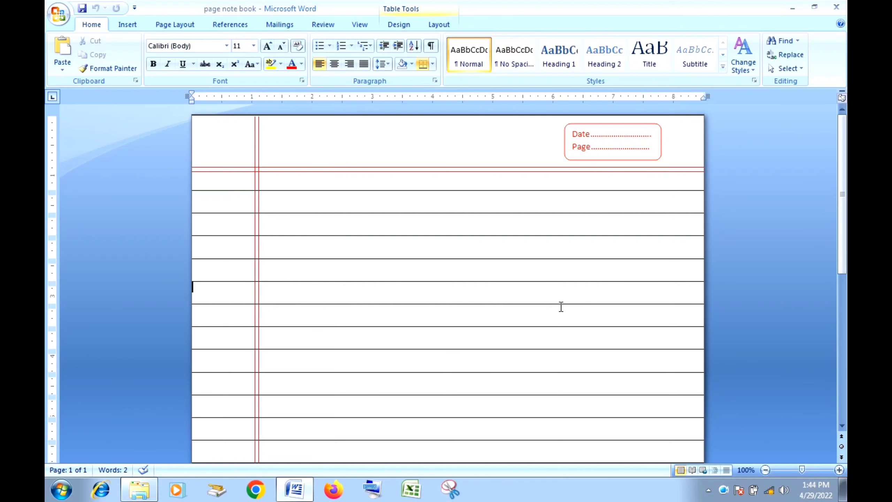
Step: Scroll down and back up through the finished ruled notebook page to preview it
scroll(561, 305, down, 10)
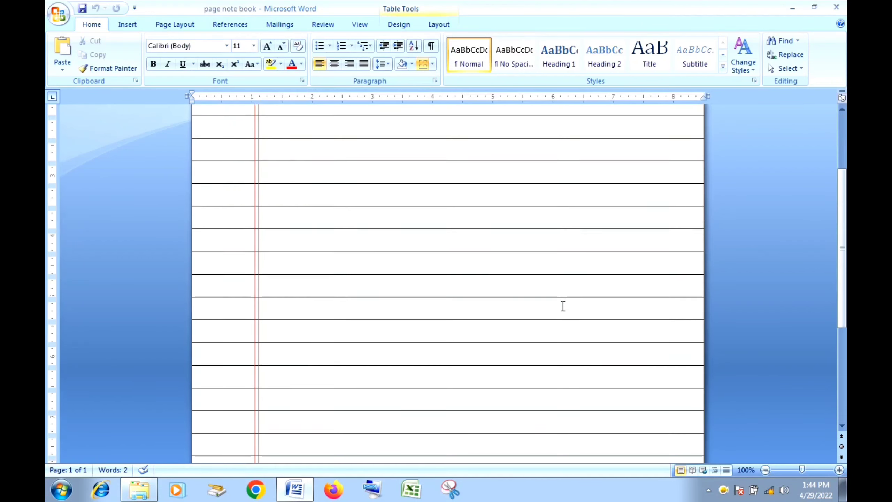
scroll(564, 305, down, 2)
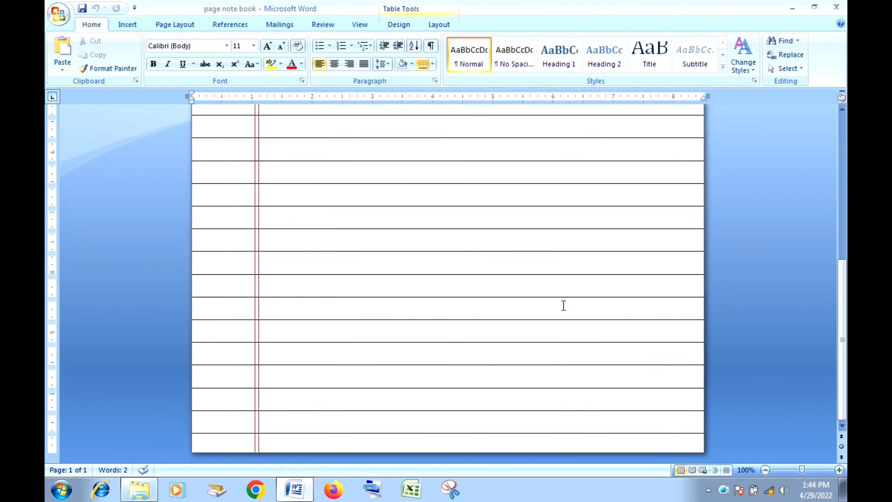
scroll(564, 306, up, 2)
scroll(563, 305, up, 3)
scroll(563, 305, up, 1)
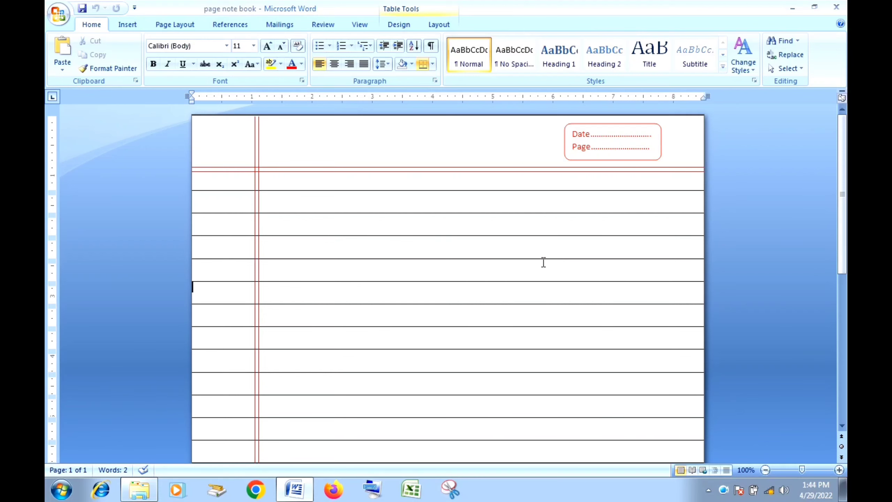
Step: Close the finished notebook, refresh the desktop, and start a new blank Word document
click(841, 6)
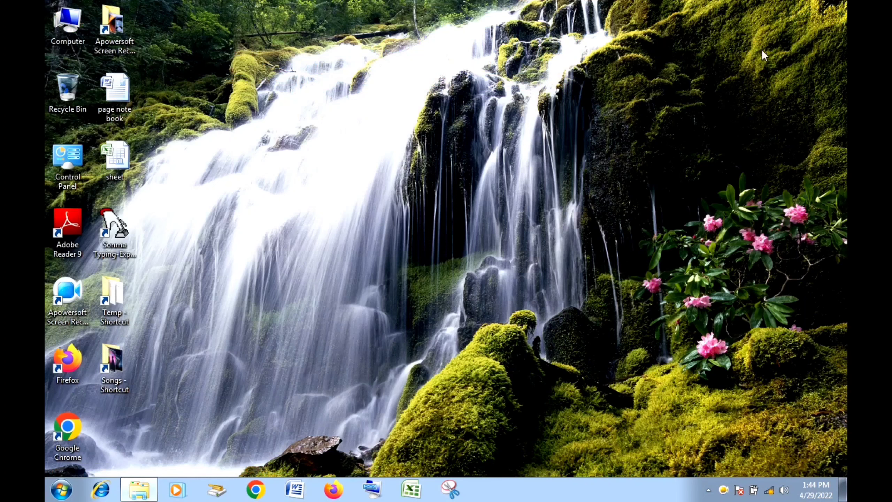
right_click(437, 168)
click(464, 203)
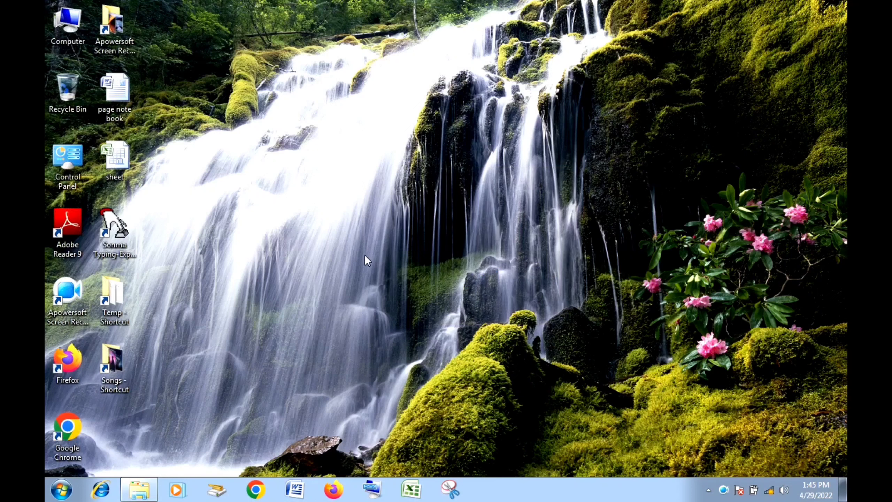
click(294, 490)
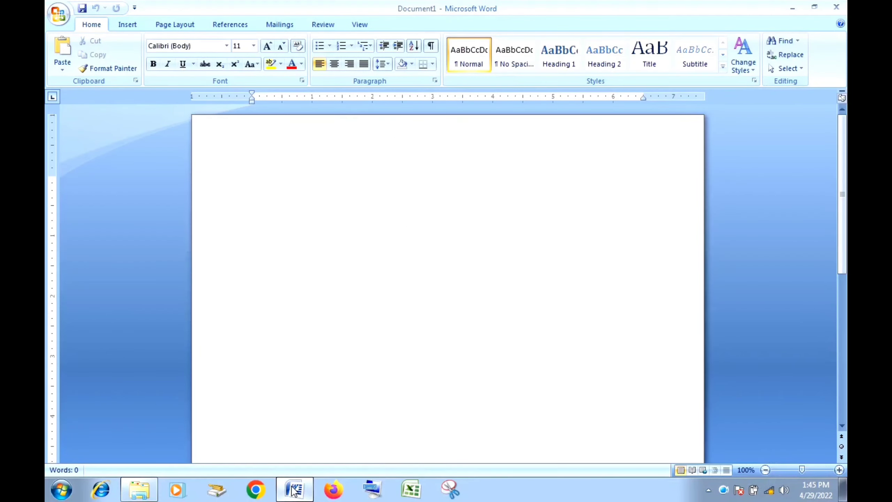
click(175, 24)
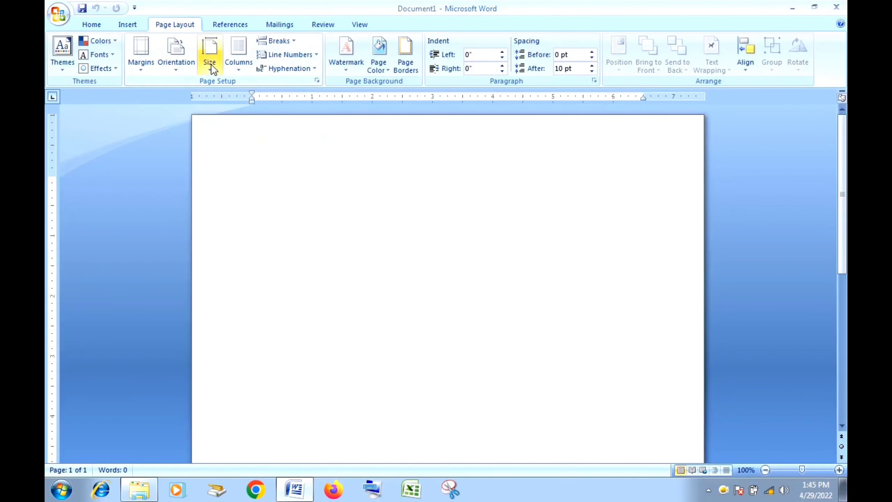
Step: Set the Top, Bottom, Left and Right margins to 0 in Page Setup
click(212, 65)
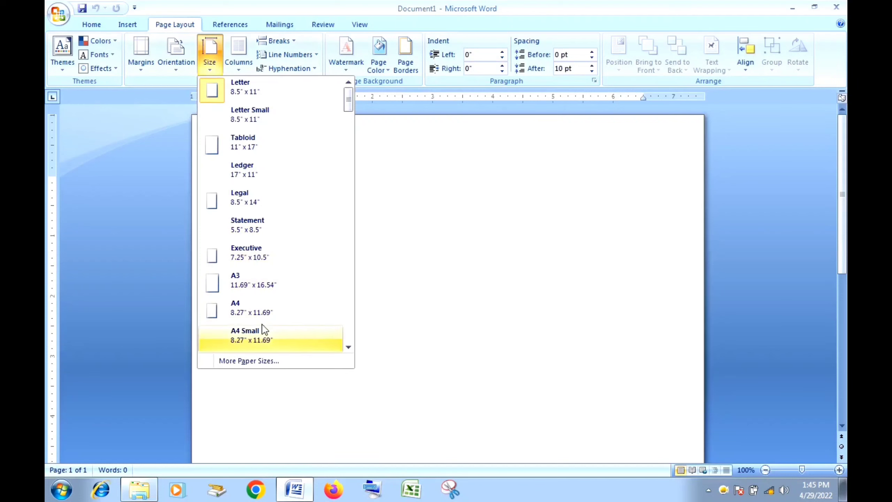
click(241, 366)
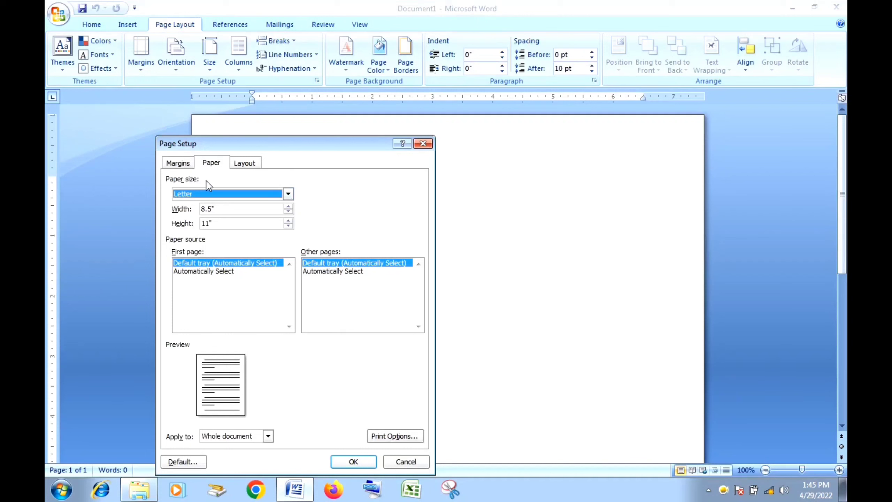
click(178, 163)
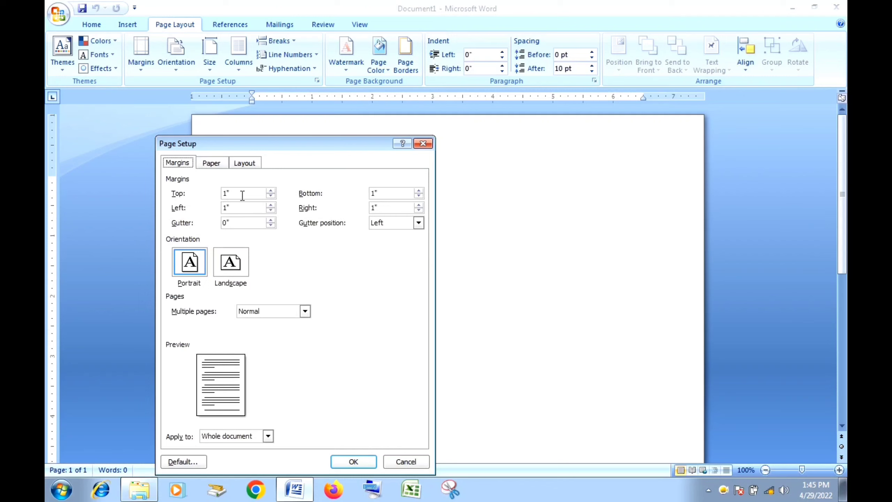
drag(242, 195, 221, 196)
text(0)
click(377, 194)
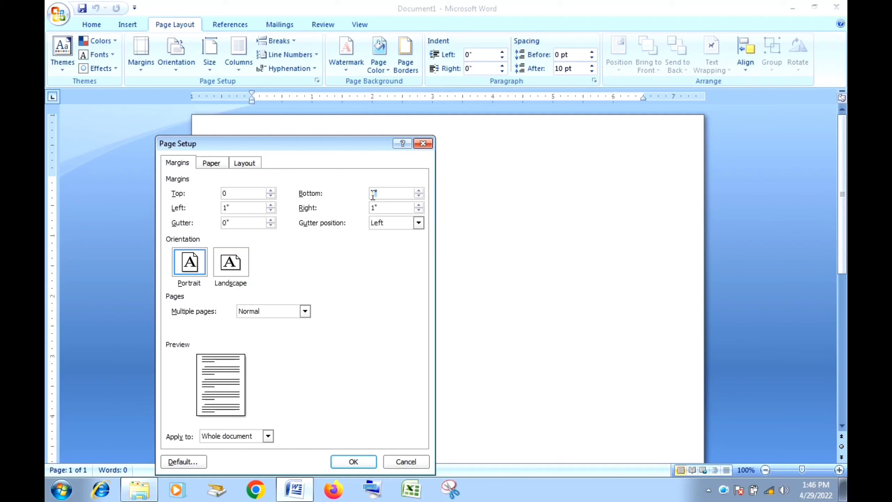
drag(378, 193, 369, 195)
text(0)
drag(248, 209, 224, 208)
text(0)
drag(381, 208, 371, 207)
text(0)
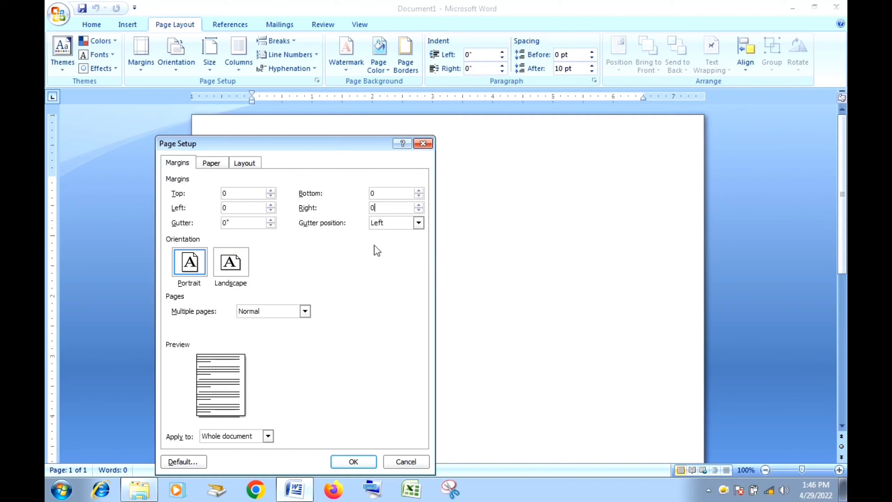
click(355, 461)
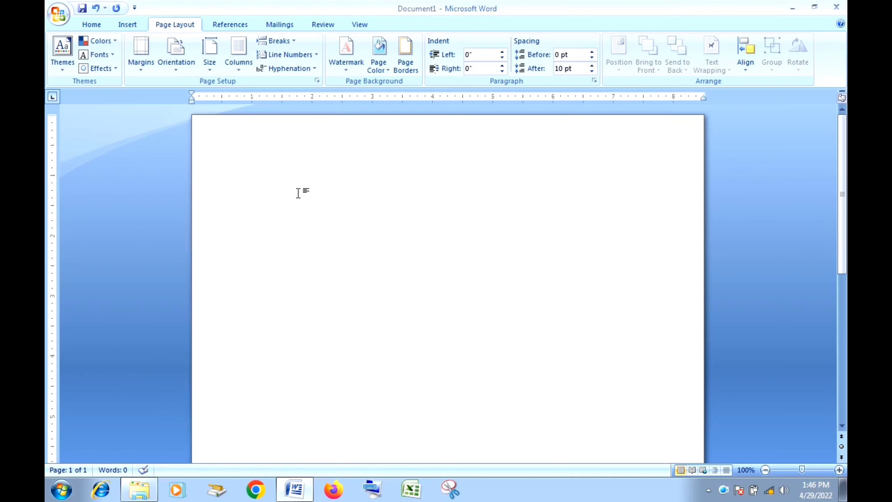
Step: Insert a 1-column, 8-row table at the top of the page
click(91, 24)
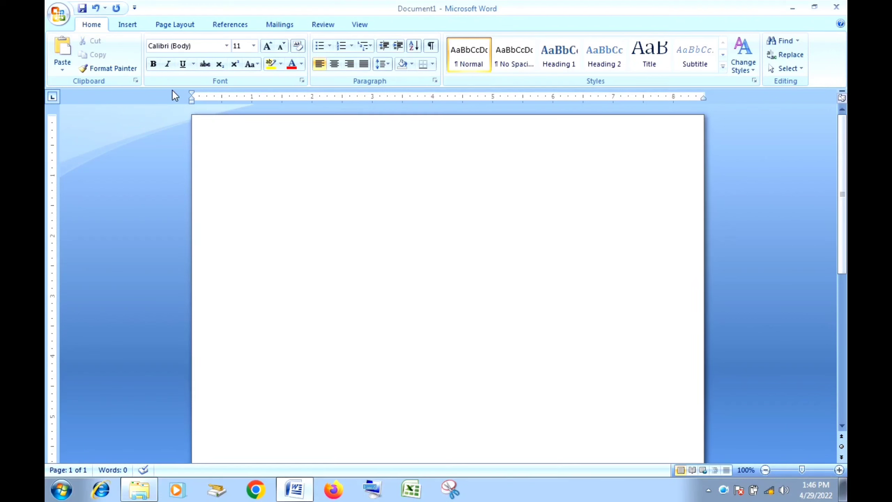
click(128, 26)
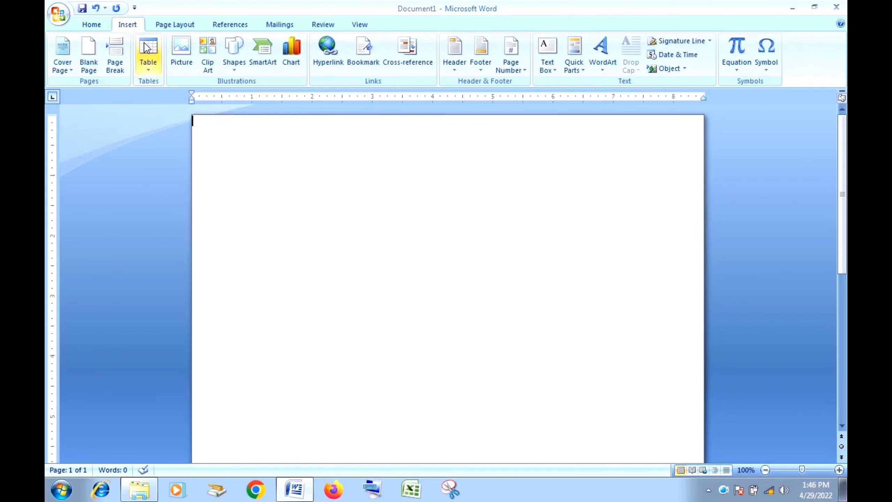
click(148, 60)
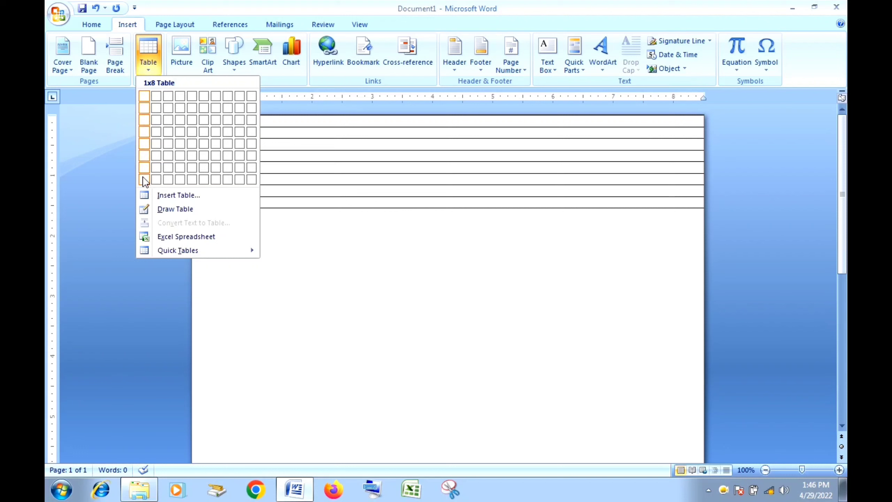
click(144, 180)
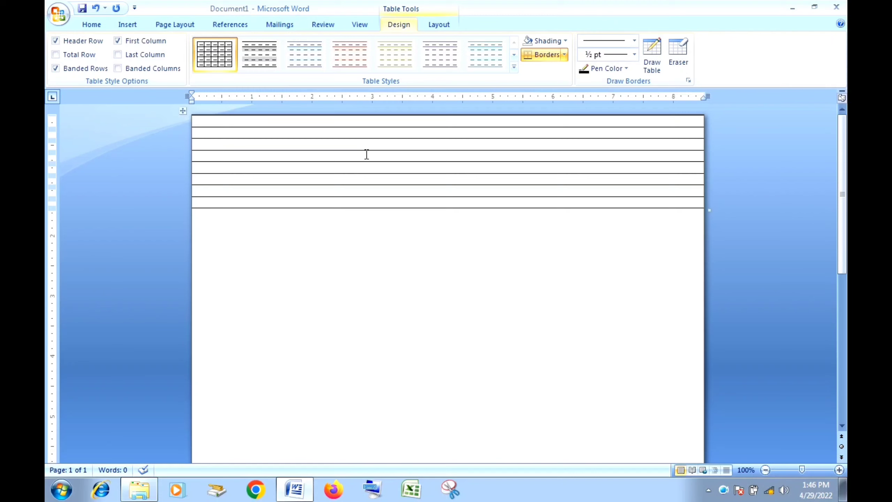
mouse_move(446, 167)
click(323, 244)
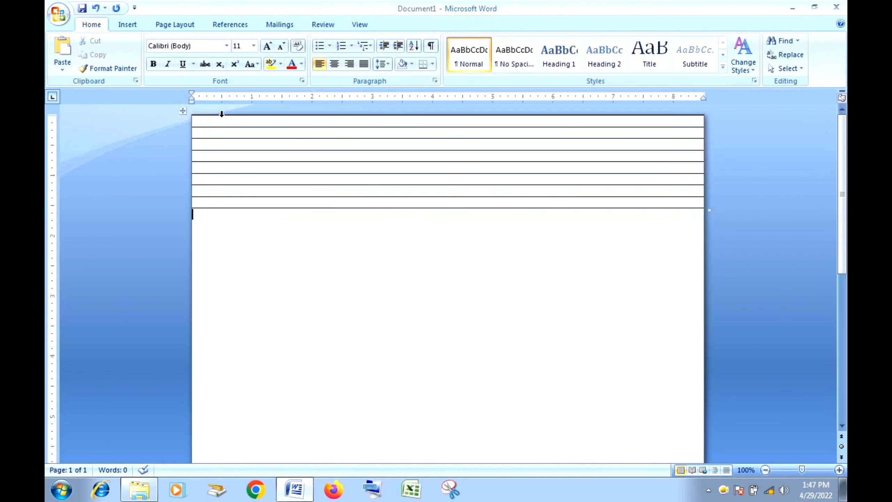
Step: Select the whole table and set its row height to 0.37"
click(264, 132)
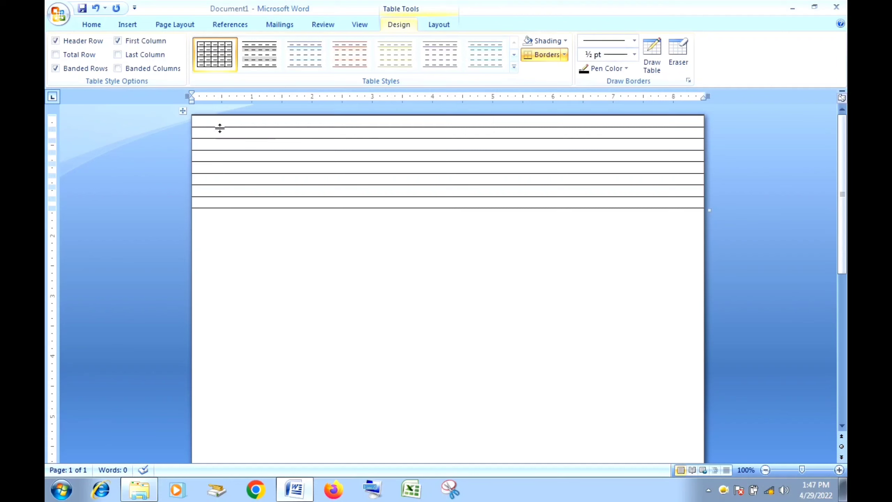
click(182, 111)
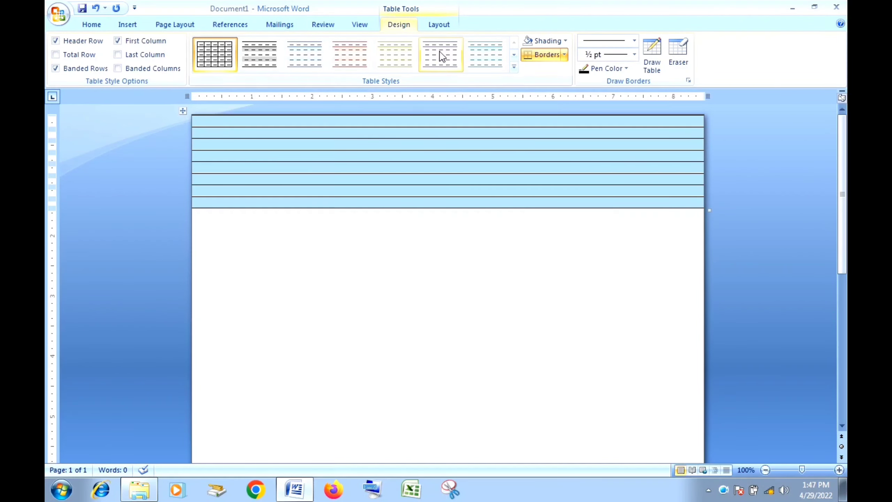
click(441, 26)
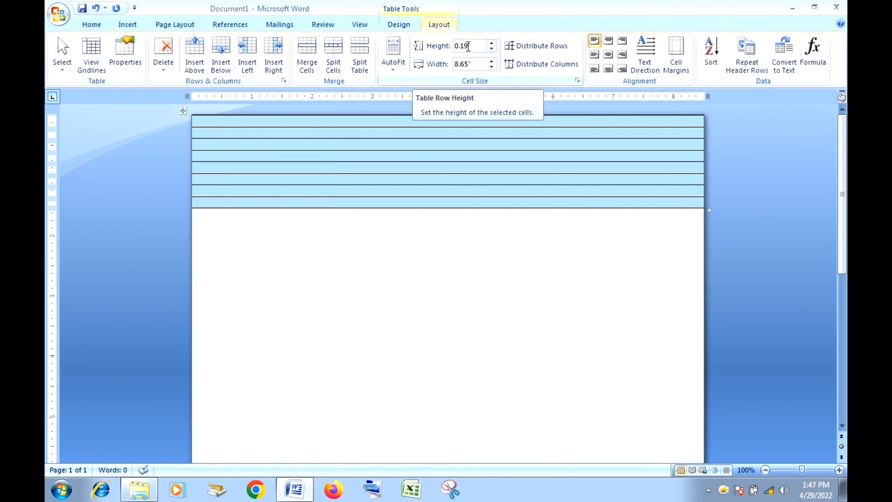
click(469, 46)
key(Return)
key(BackSpace)
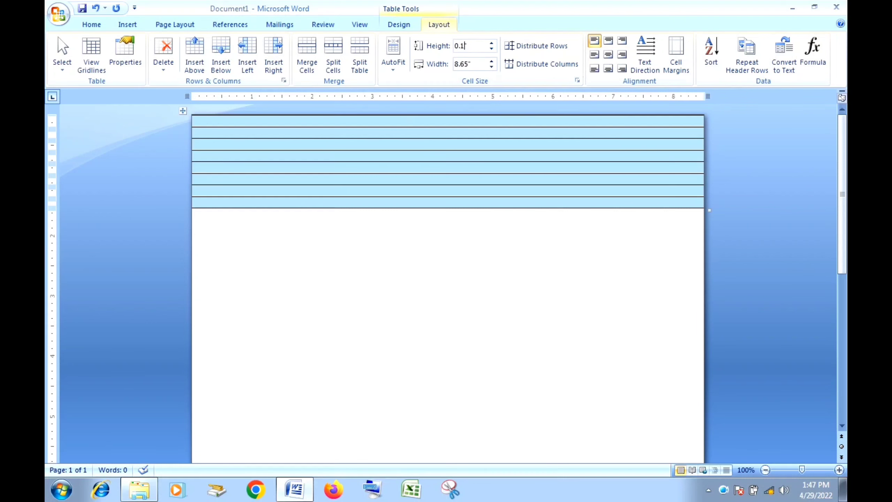
key(BackSpace)
text(3)
text(7)
key(Return)
click(480, 241)
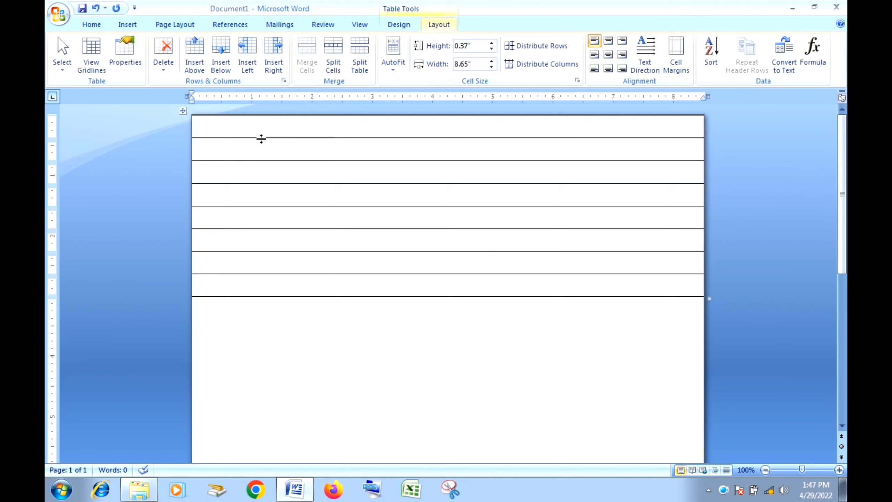
Step: Drag the first row's lower border down so that row is about 1.43" tall
click(243, 129)
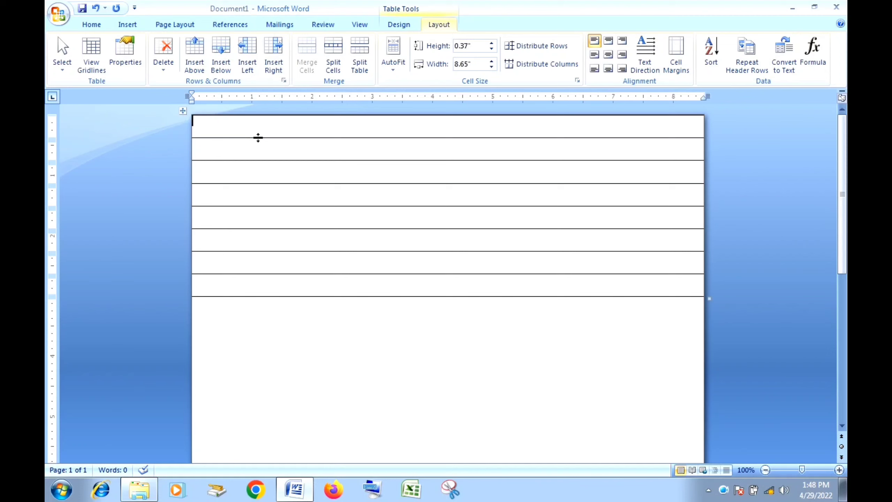
drag(258, 137, 262, 202)
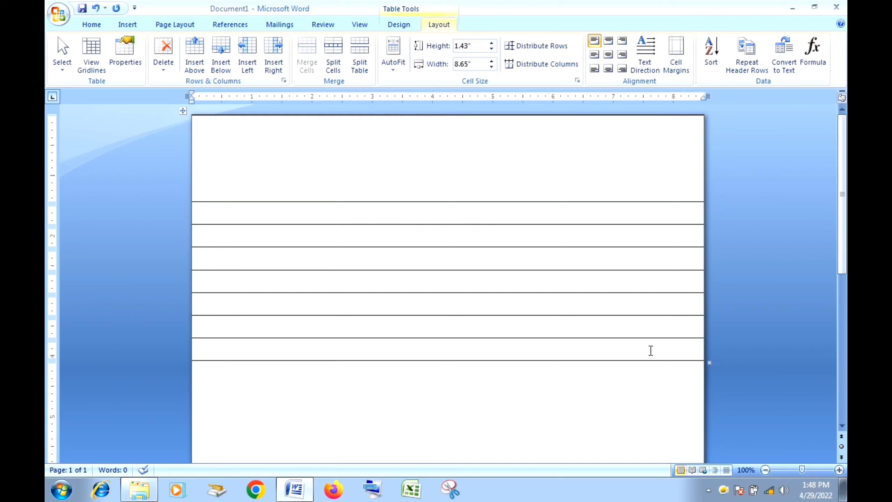
click(651, 350)
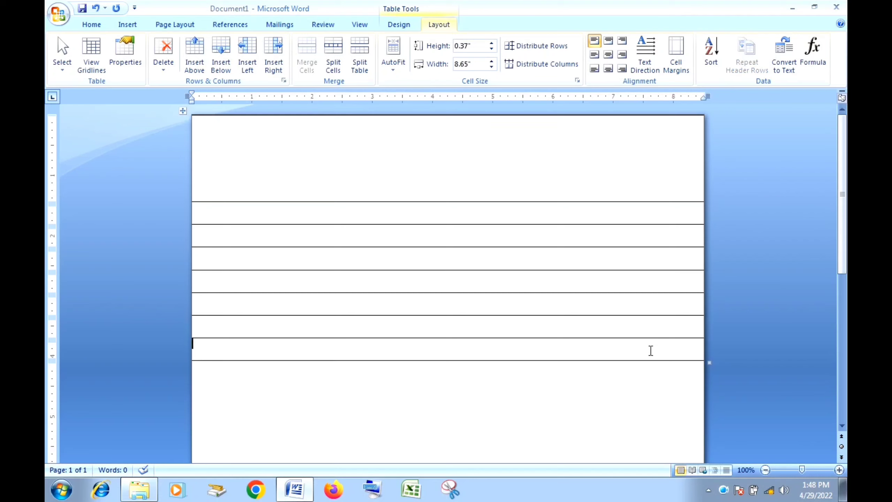
Step: Append six more ruled rows to the table, then return to the top of the page
key(Tab)
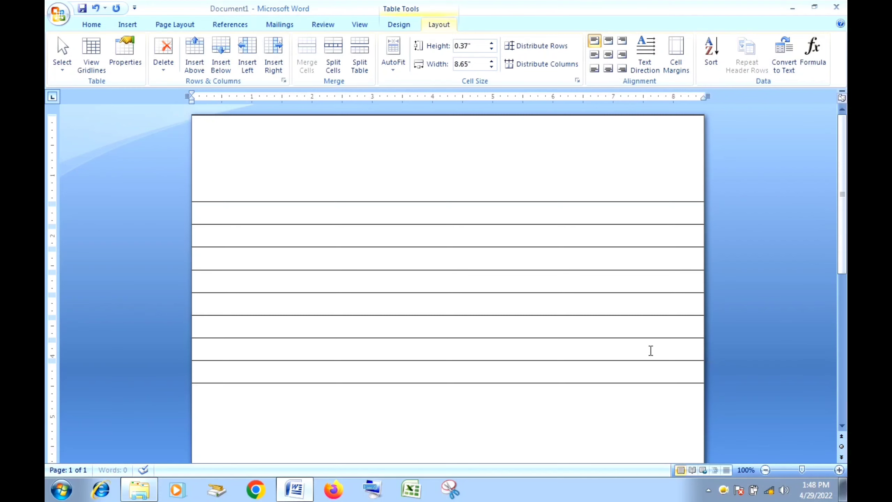
key(Tab)
key(Tab)
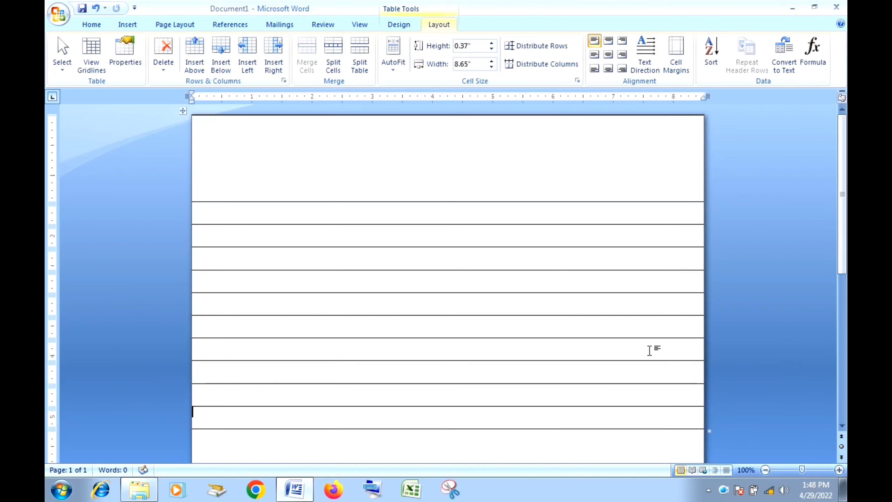
key(Tab)
key(Tab)
key(Tab)
key(Tab)
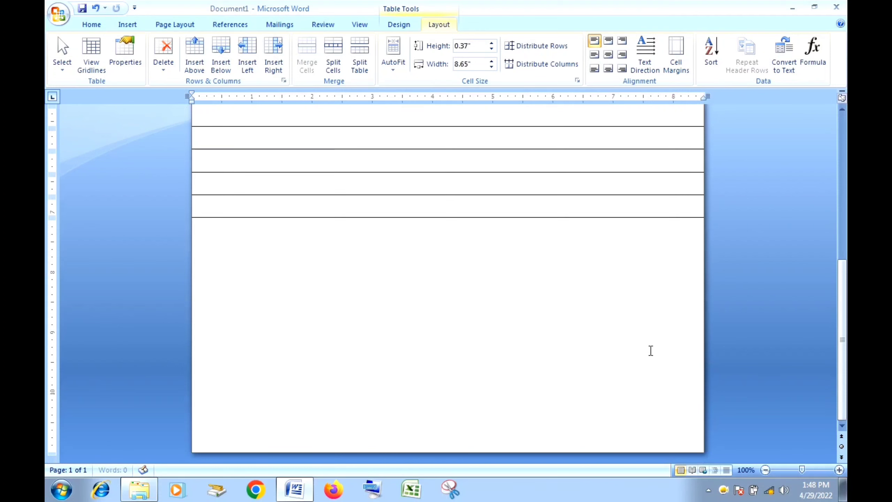
key(Tab)
key(Tab)
key(Tab)
key(Tab)
key(Tab)
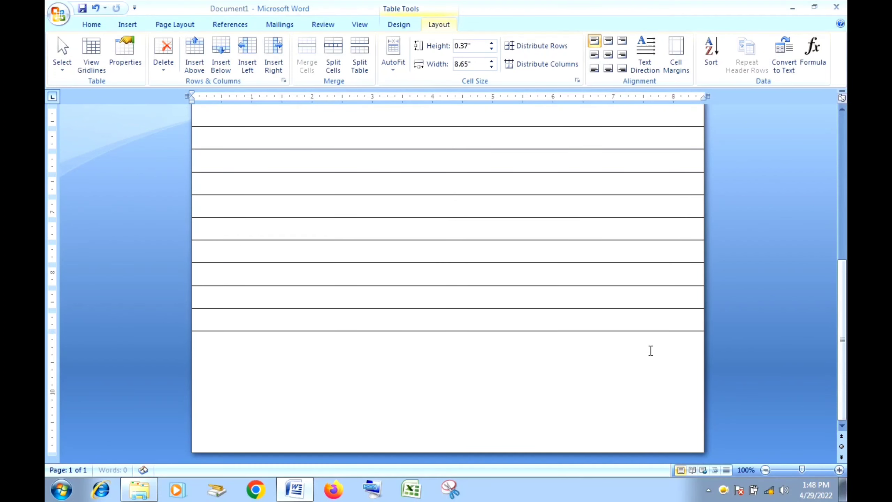
key(Tab)
key(Tab)
key(Tab)
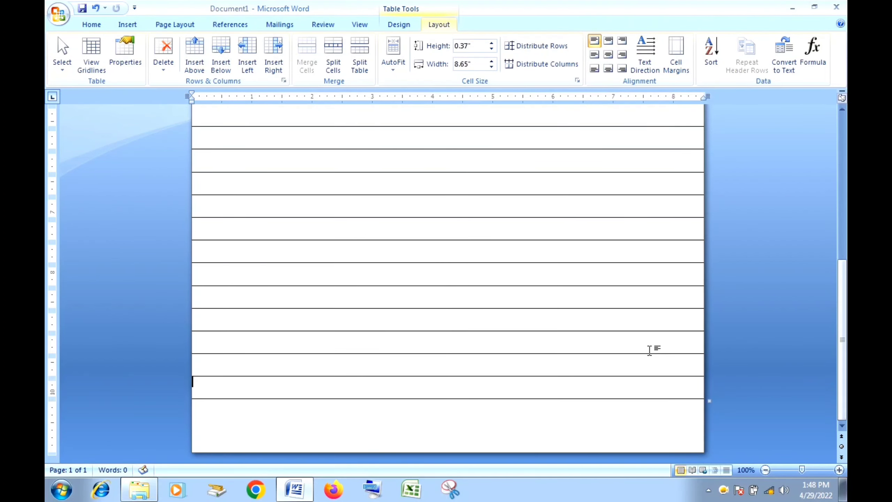
key(Tab)
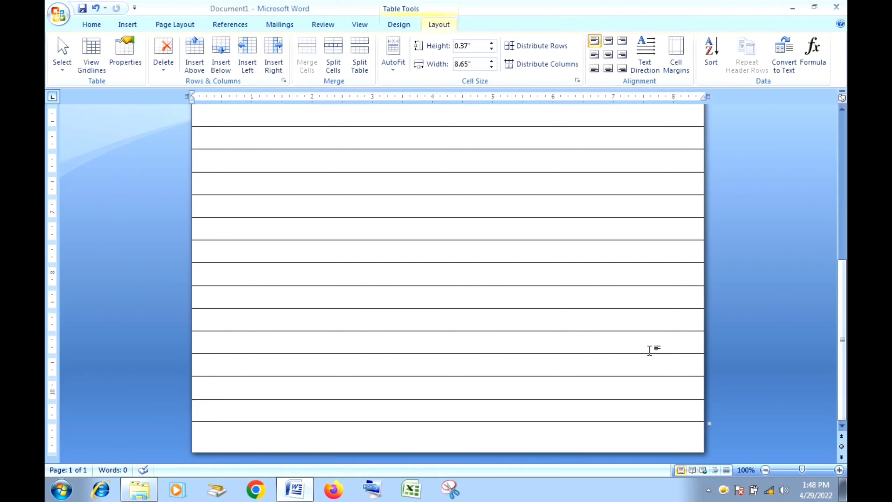
scroll(649, 350, up, 4)
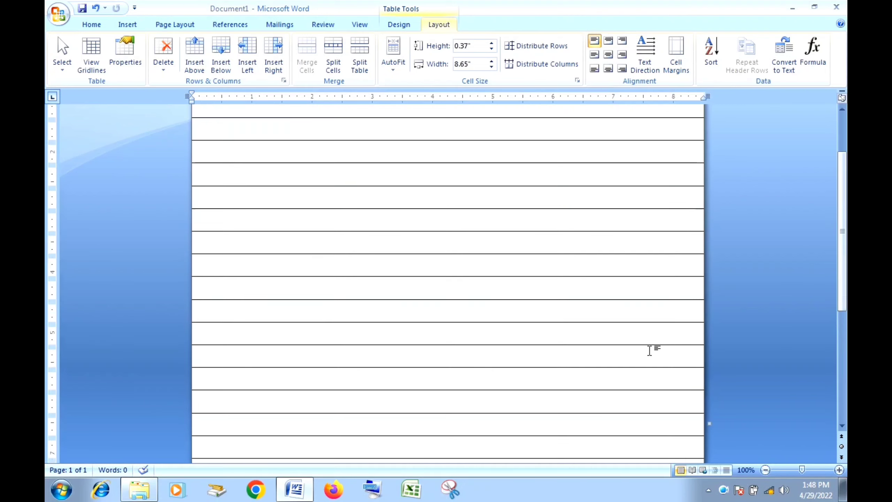
scroll(650, 350, up, 3)
scroll(650, 350, up, 3)
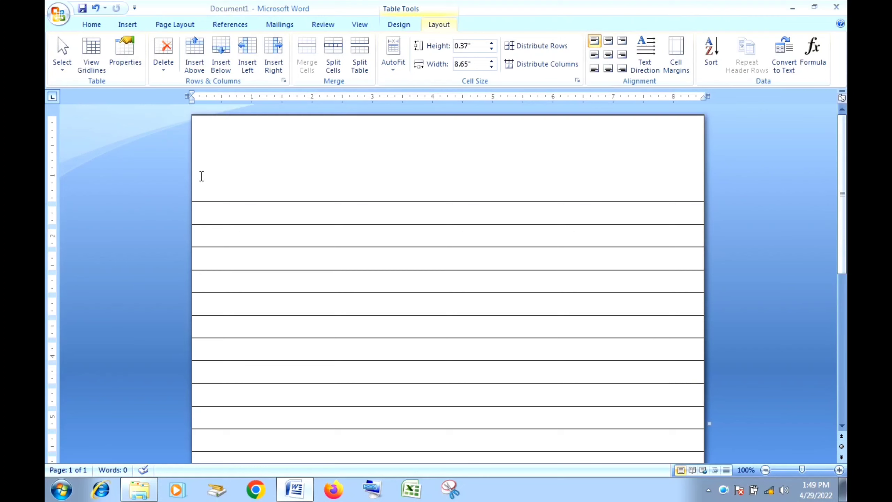
Step: Choose the straight Line shape from the Insert Shapes gallery
click(235, 175)
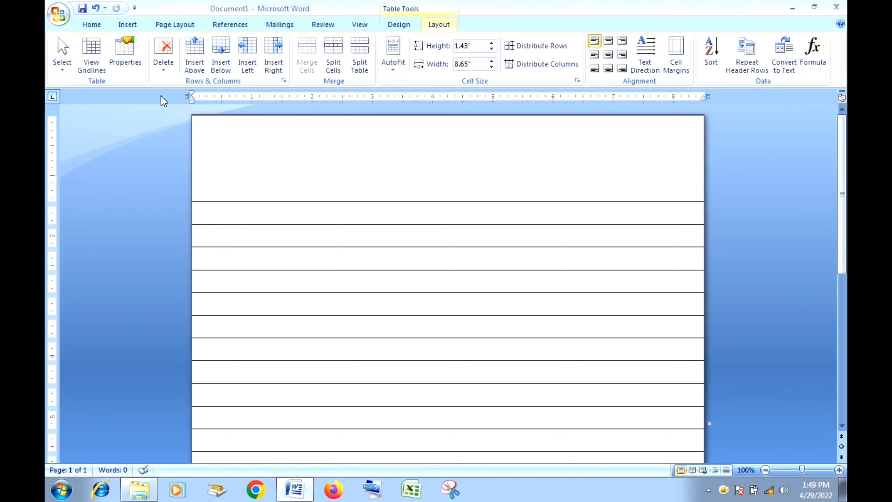
click(93, 26)
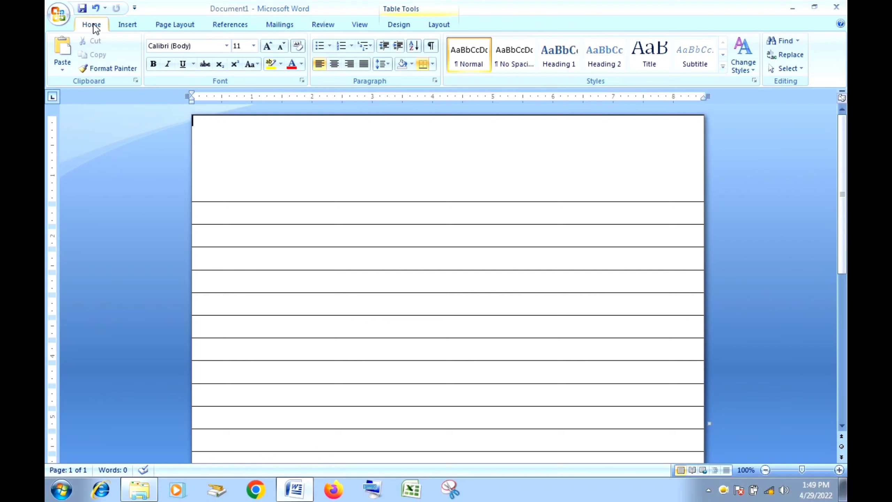
click(128, 25)
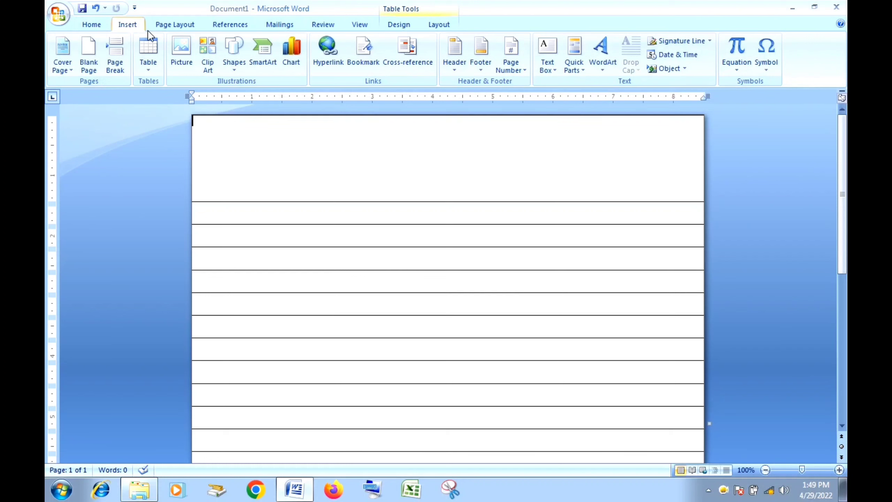
click(234, 67)
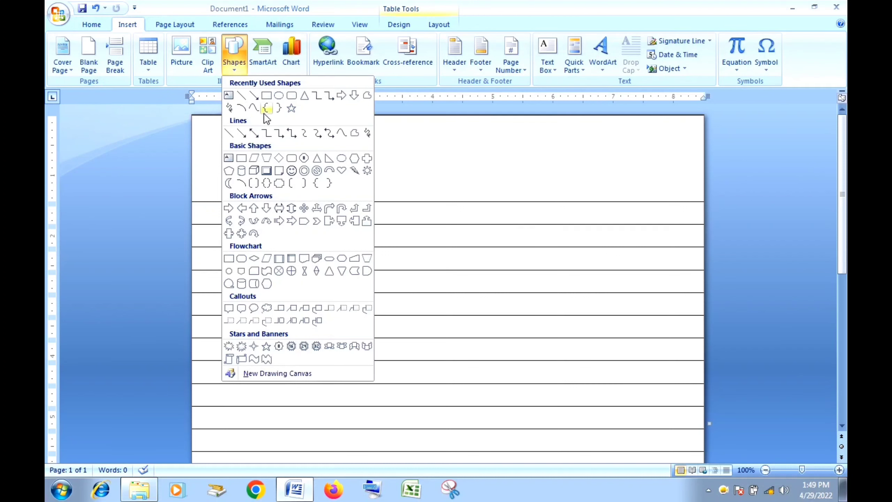
click(229, 134)
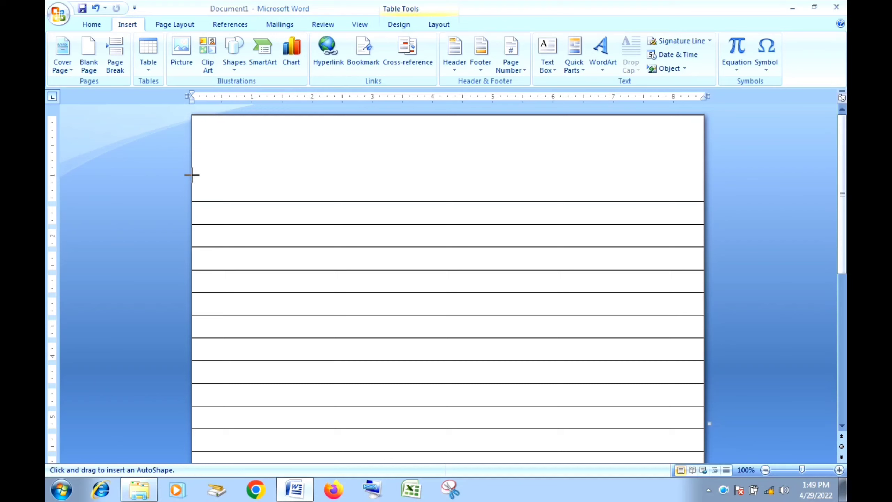
Step: Draw a full-width line below the tall top row, colour it red and set its weight
mouse_move(192, 174)
mouse_down()
mouse_move(508, 211)
mouse_move(700, 209)
mouse_up()
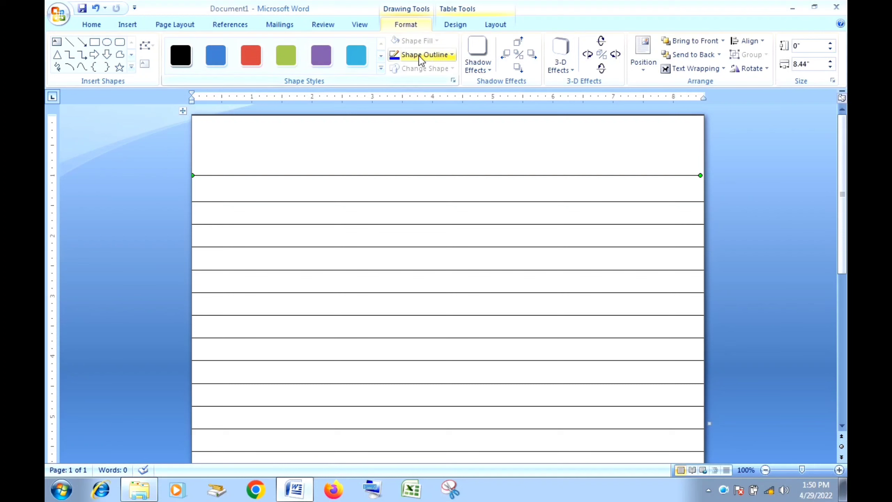
click(451, 56)
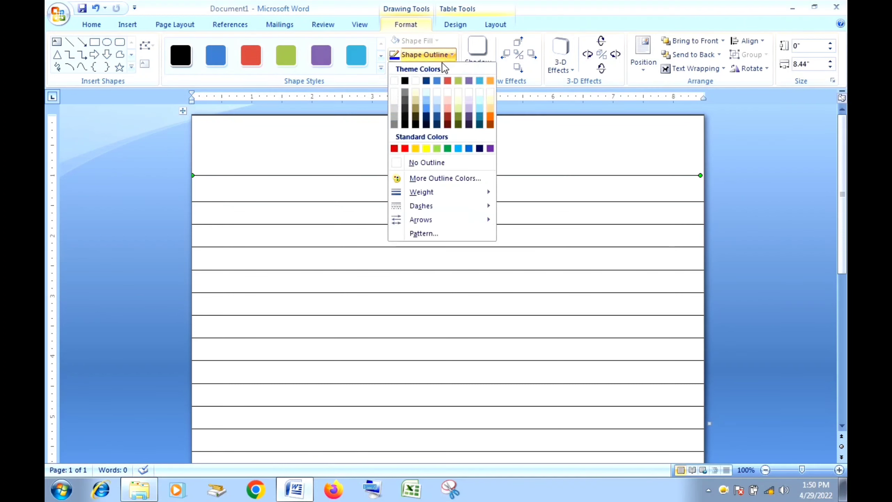
click(405, 149)
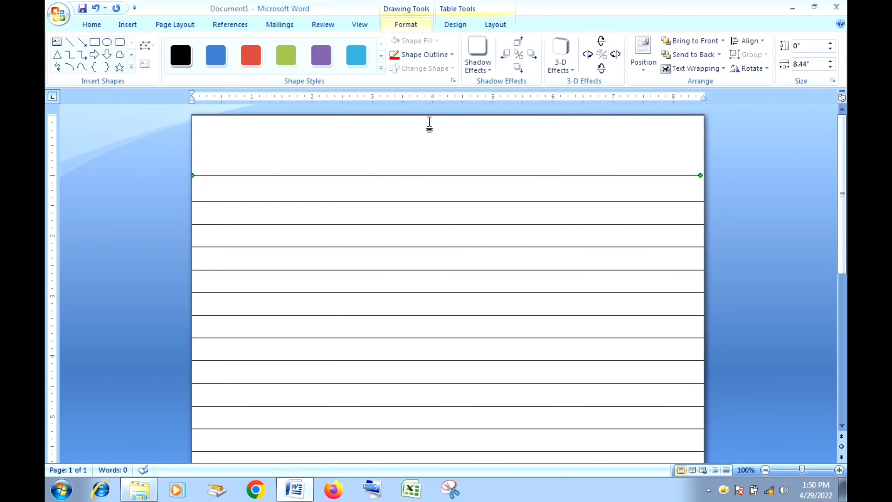
click(451, 56)
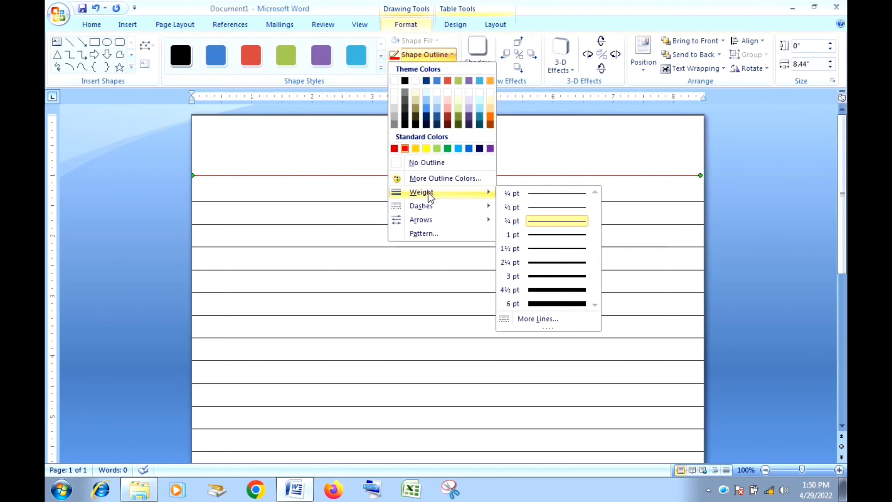
mouse_move(421, 191)
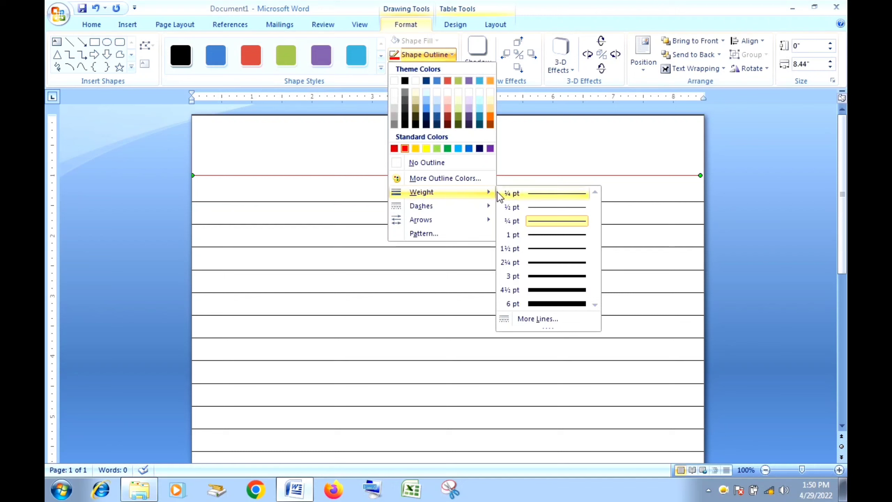
click(523, 209)
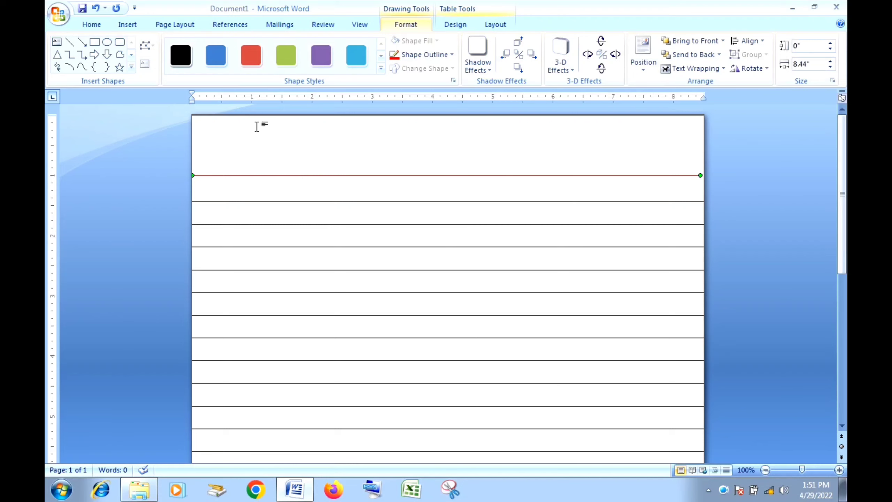
click(90, 27)
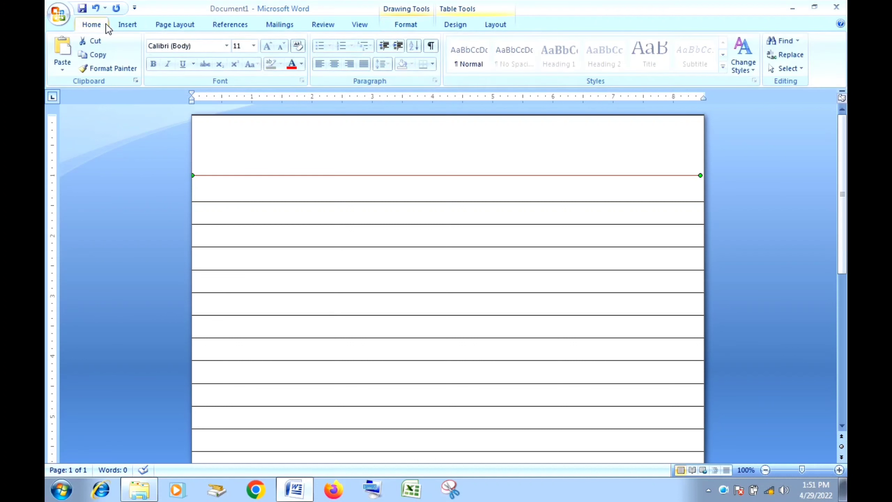
click(127, 25)
click(234, 62)
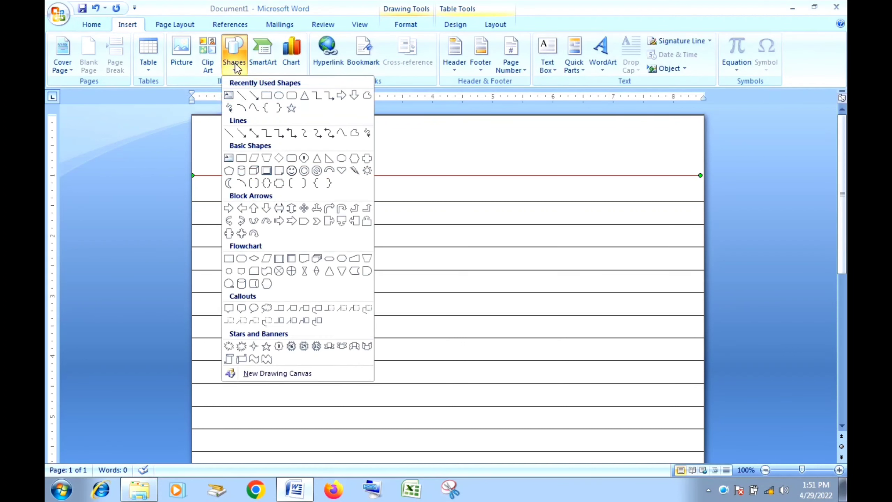
click(229, 133)
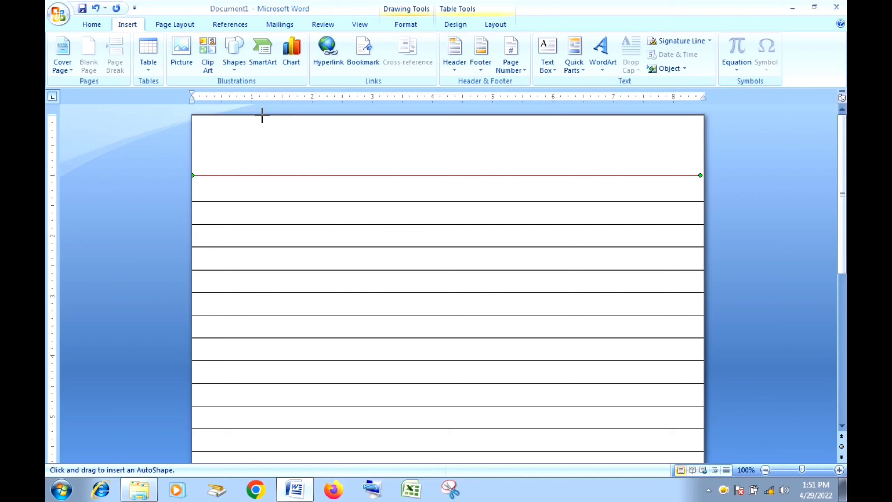
drag(262, 117, 261, 188)
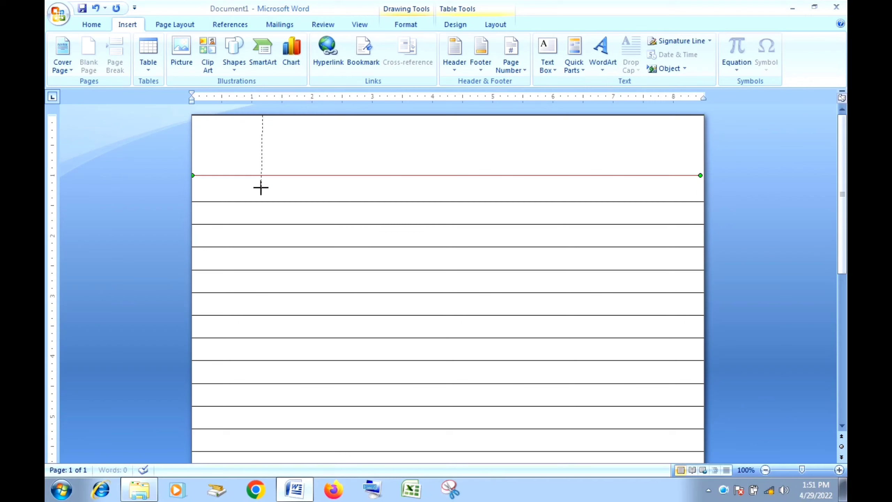
drag(260, 188, 256, 489)
drag(258, 497, 260, 499)
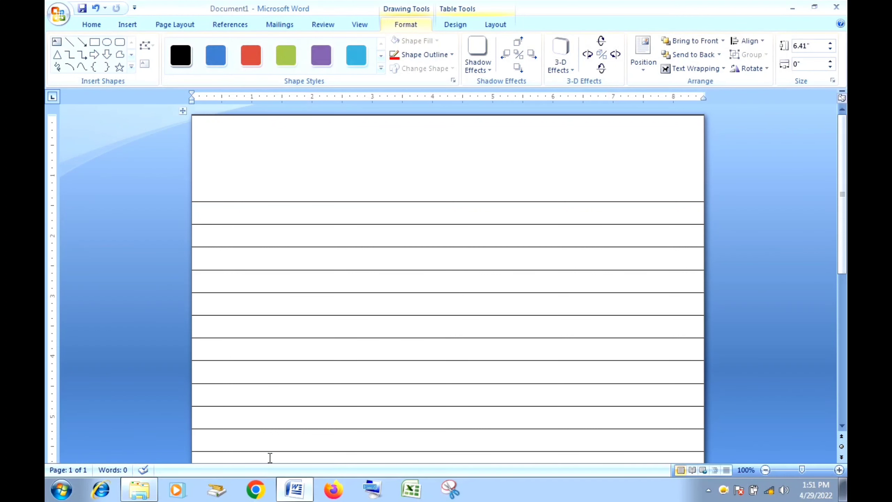
click(765, 470)
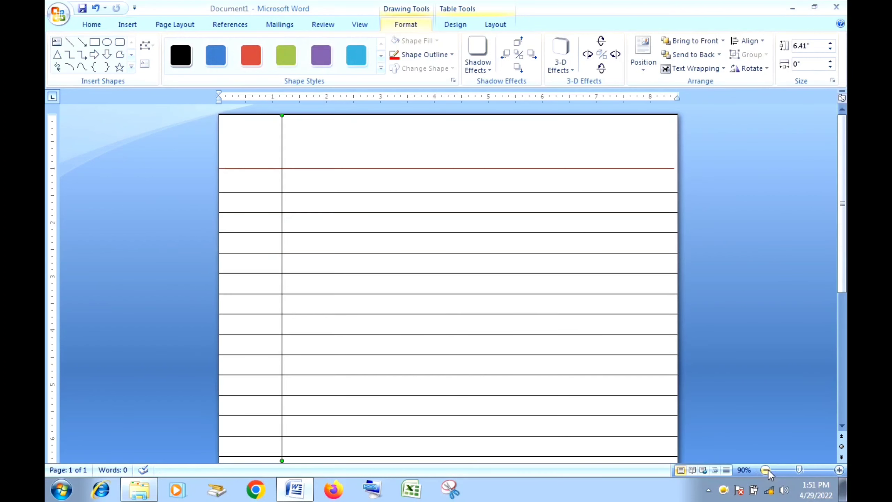
click(765, 471)
click(766, 471)
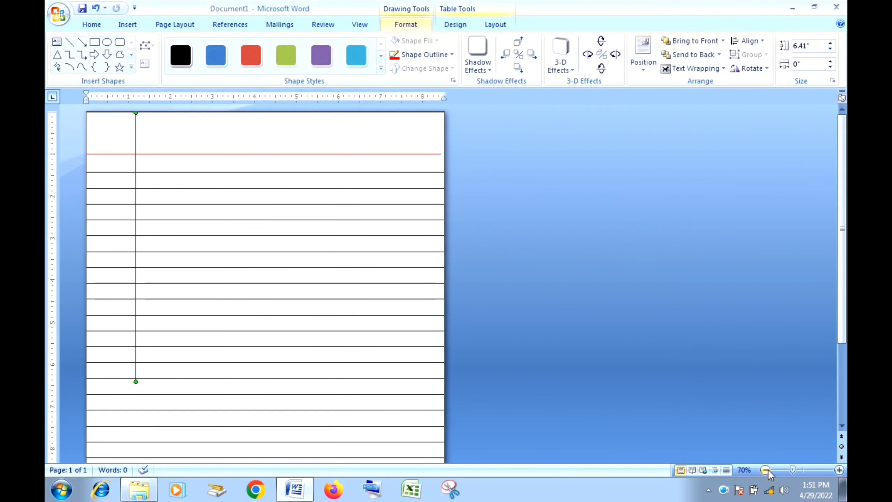
click(766, 470)
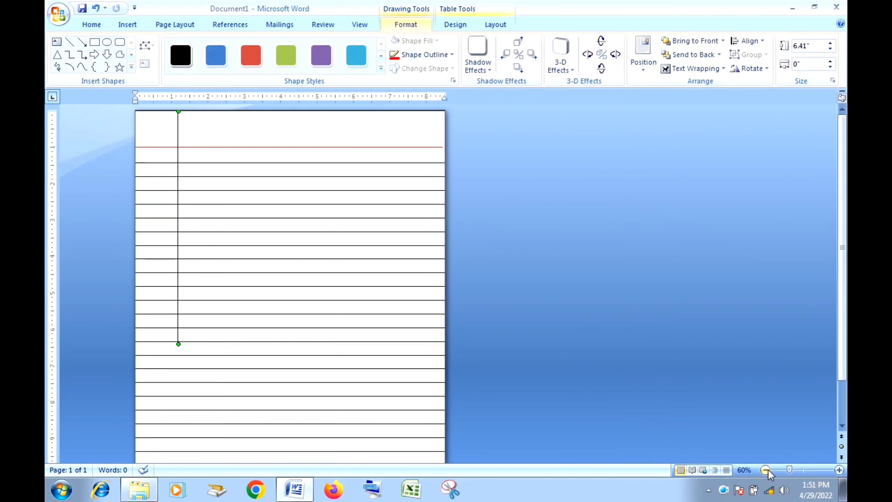
click(766, 470)
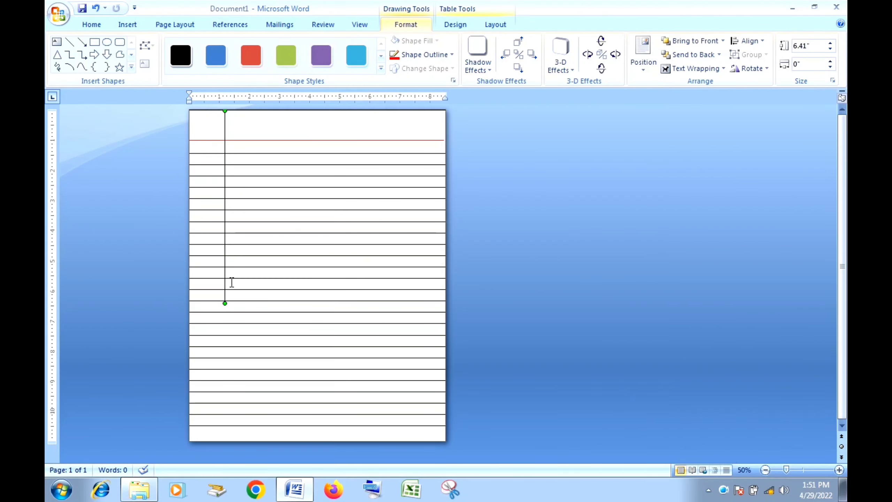
key(ctrl+z)
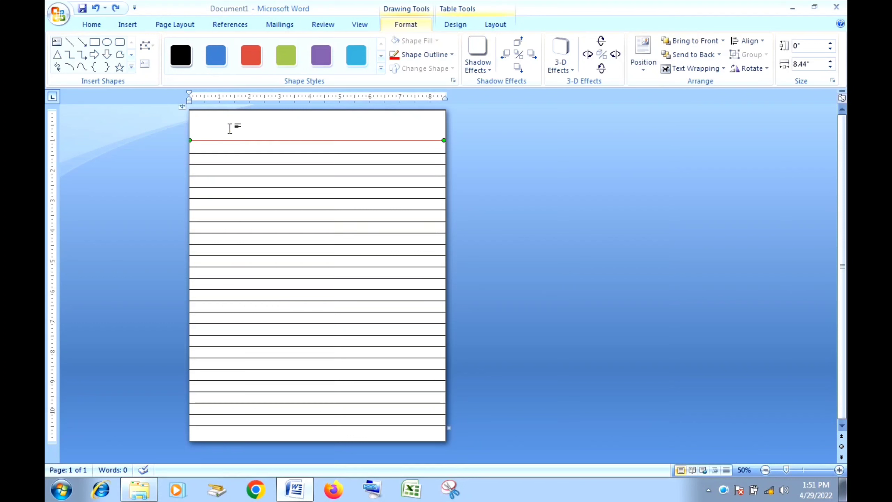
Step: Draw a vertical line from top to bottom near the left edge, then zoom to 90%
click(100, 24)
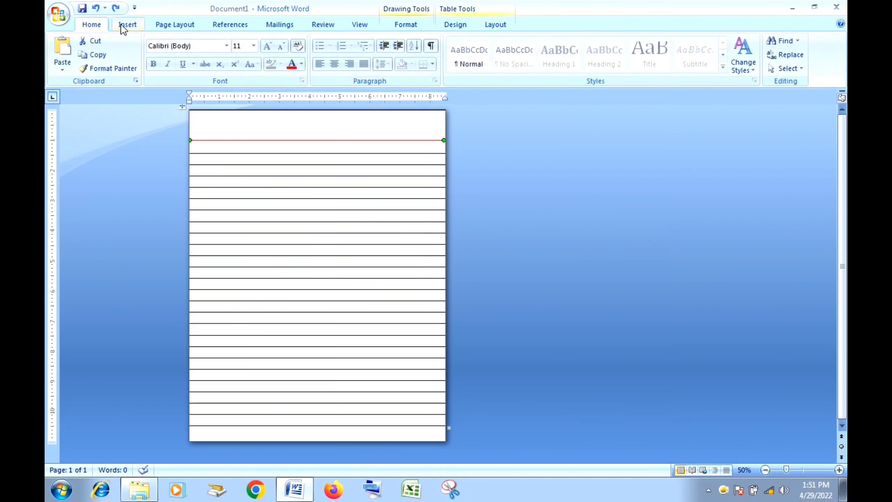
click(126, 26)
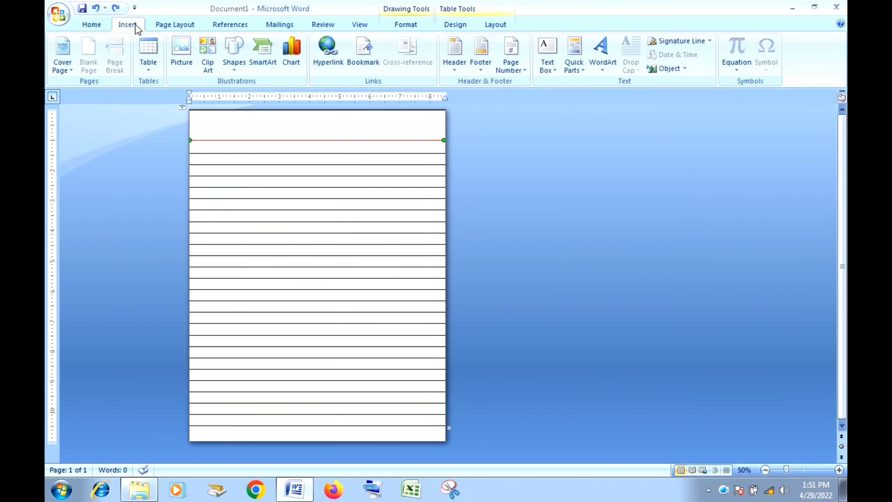
click(235, 62)
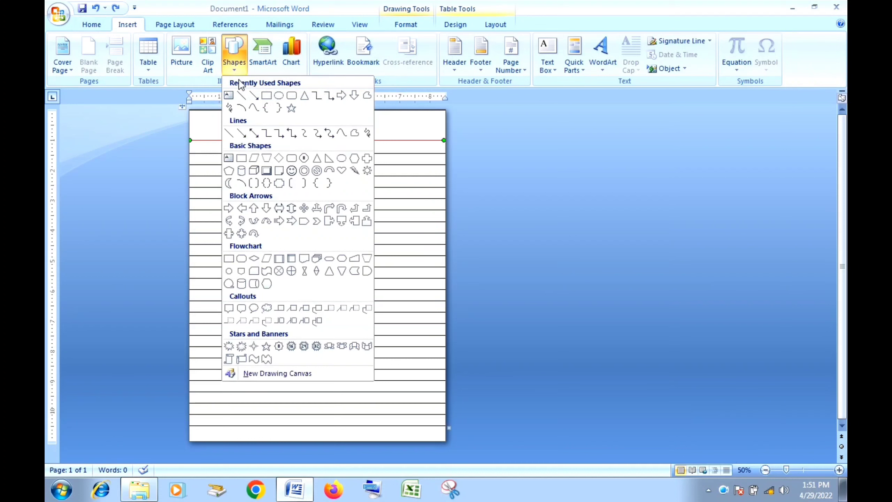
click(228, 133)
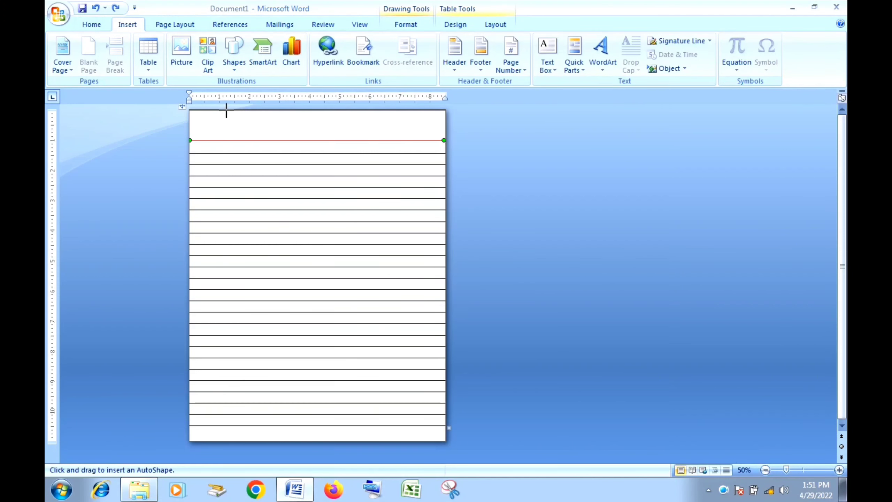
drag(226, 110, 221, 439)
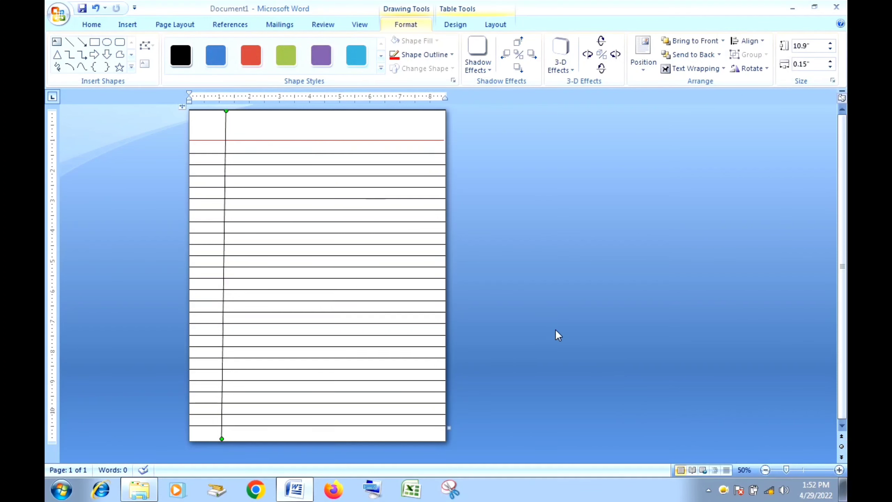
click(839, 470)
click(840, 470)
click(840, 470)
click(839, 470)
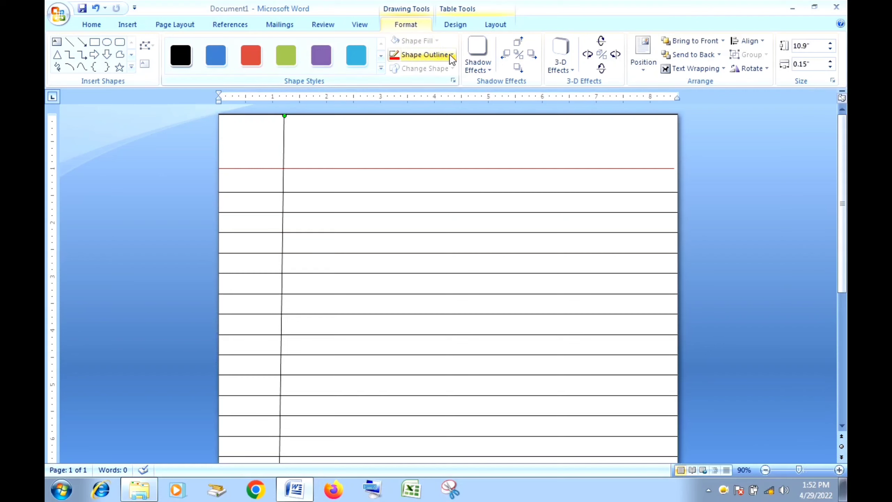
Step: Give the selected vertical margin line a Red outline from Standard Colors
click(451, 55)
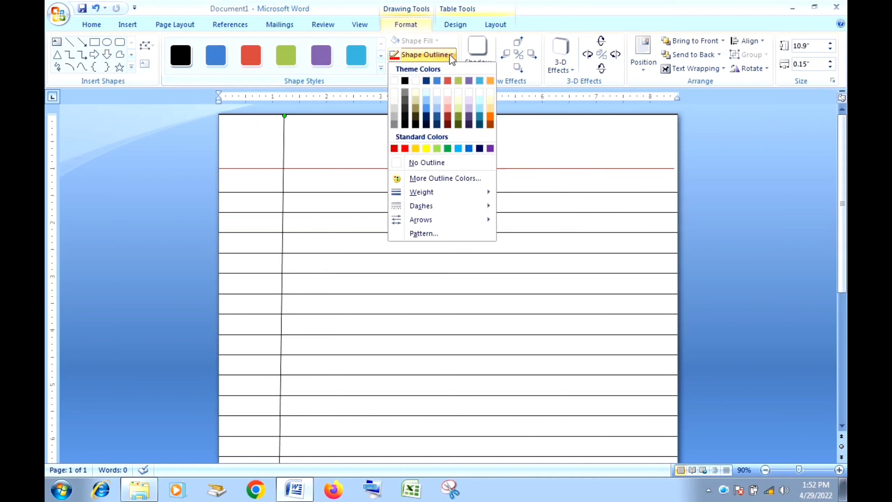
click(405, 149)
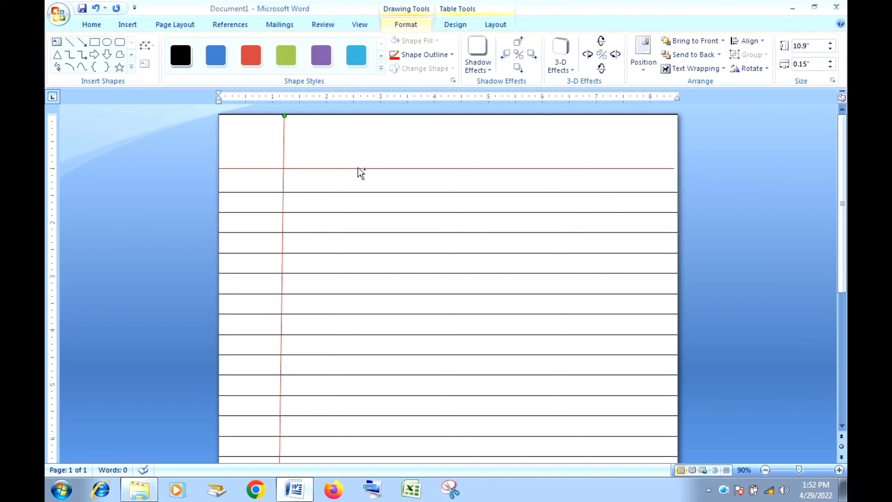
Step: Ctrl-drag copies of the red lines: one just above the horizontal line, one just left of the vertical line
shift+click(361, 169)
drag(361, 168, 359, 165)
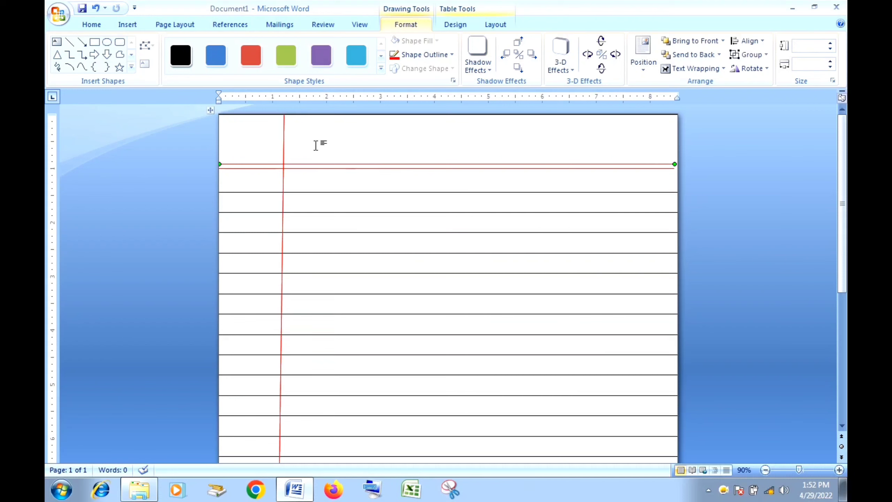
mouse_move(287, 141)
drag(285, 140, 280, 136)
drag(283, 140, 279, 136)
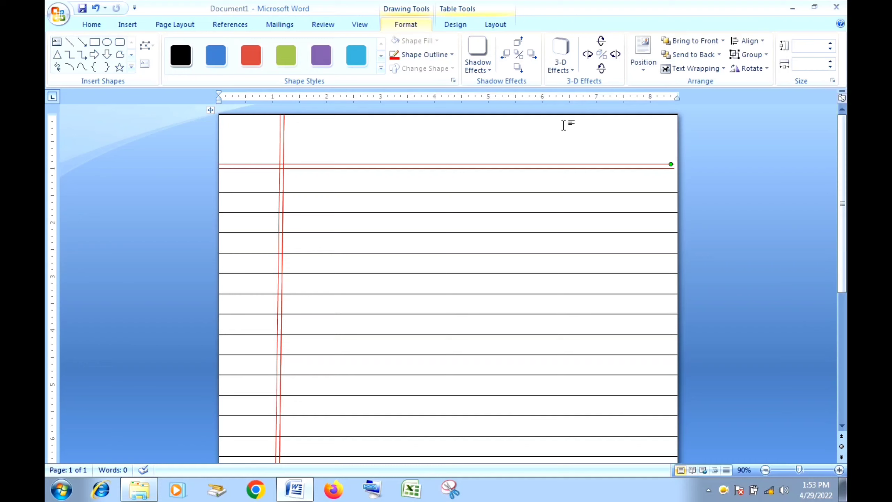
Step: Draw a rounded rectangle at the page's top right and give it a Red outline
click(92, 26)
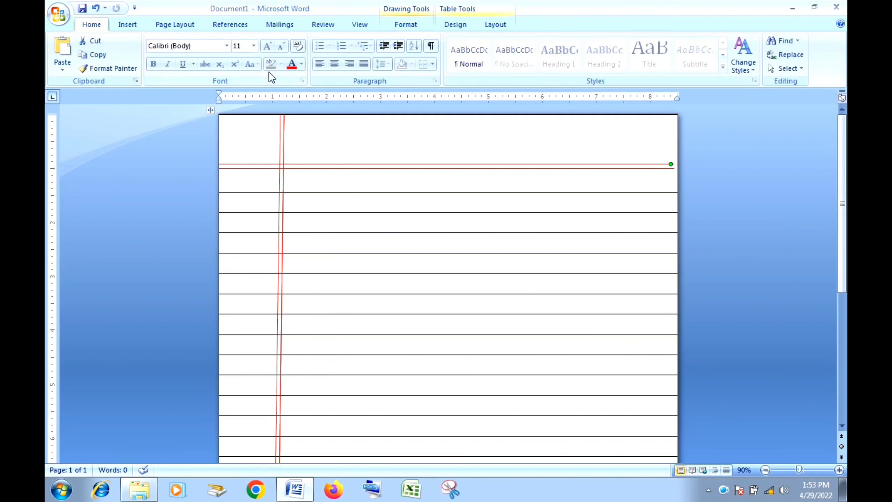
click(130, 27)
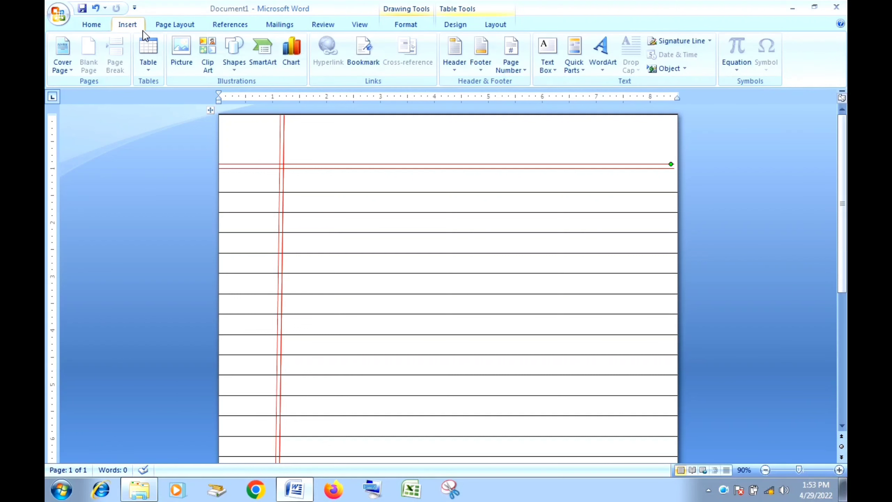
click(238, 65)
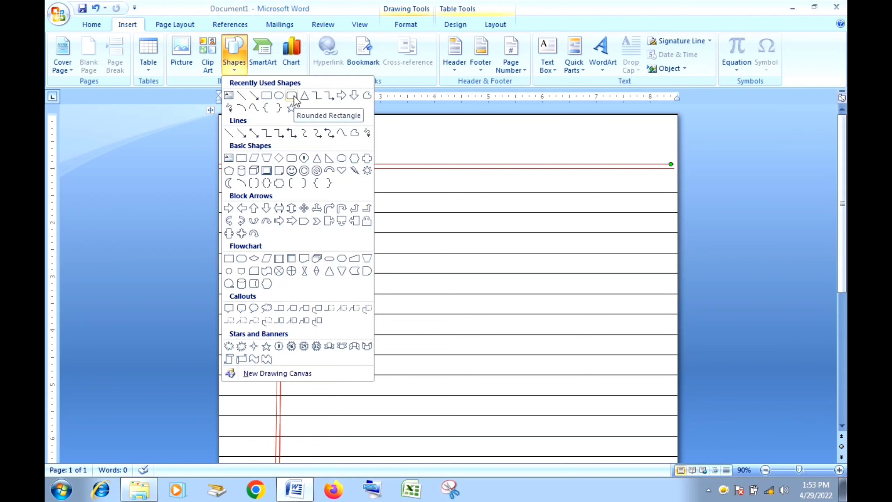
click(292, 96)
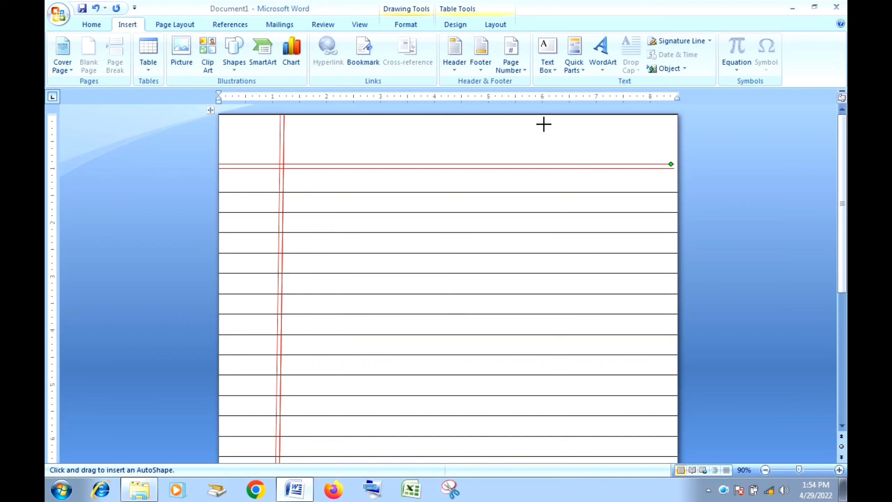
mouse_move(544, 124)
mouse_down()
mouse_move(576, 150)
mouse_move(644, 159)
mouse_up()
drag(644, 158, 644, 158)
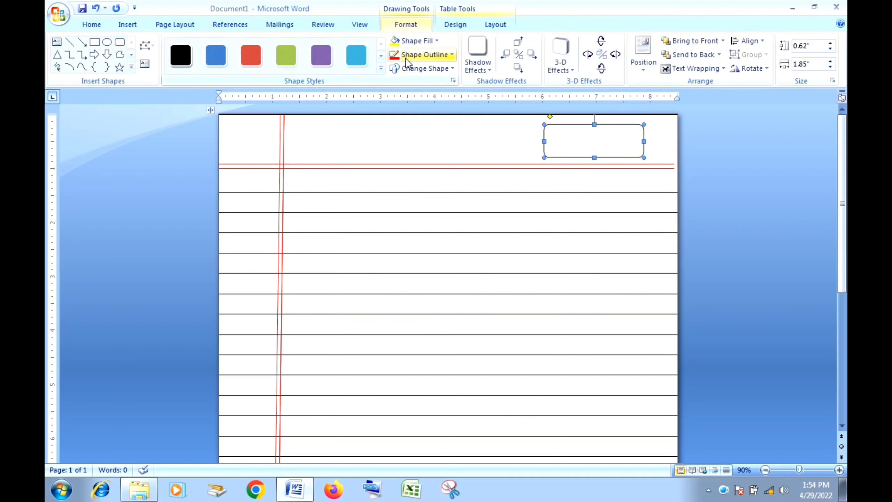
click(452, 55)
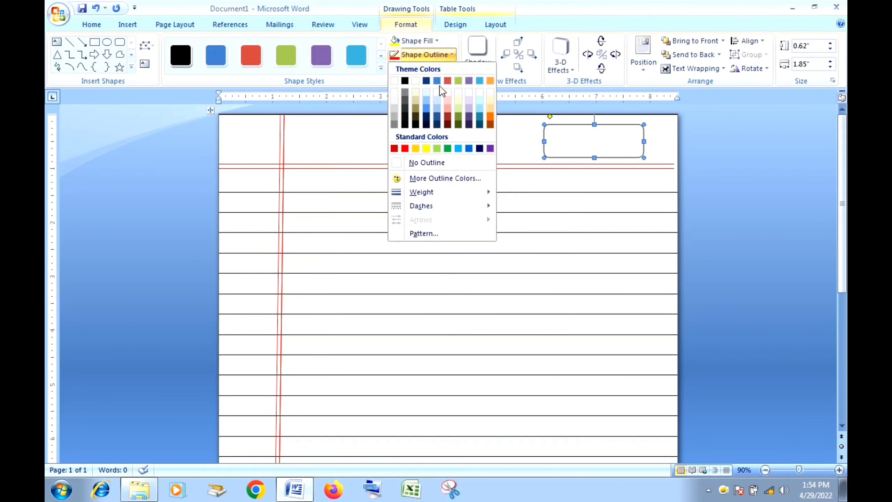
click(405, 148)
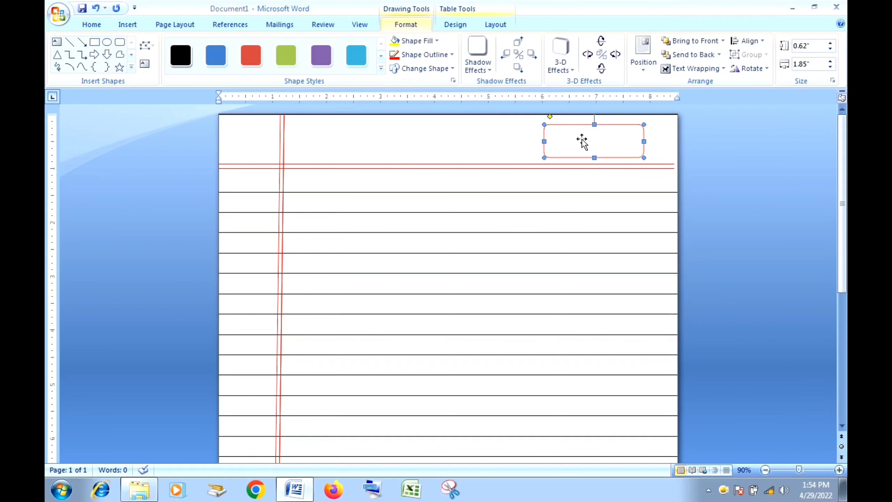
Step: Add text to the rounded box, starting with 'Date' followed by a dotted line
right_click(561, 144)
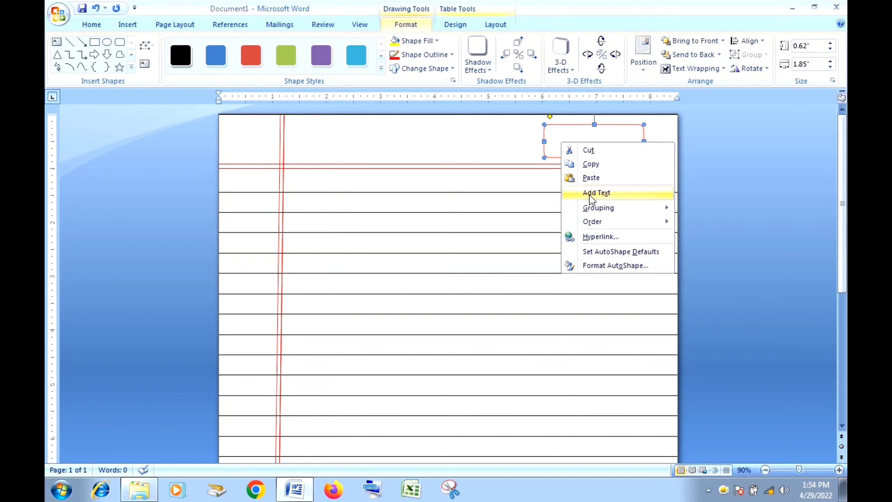
click(599, 193)
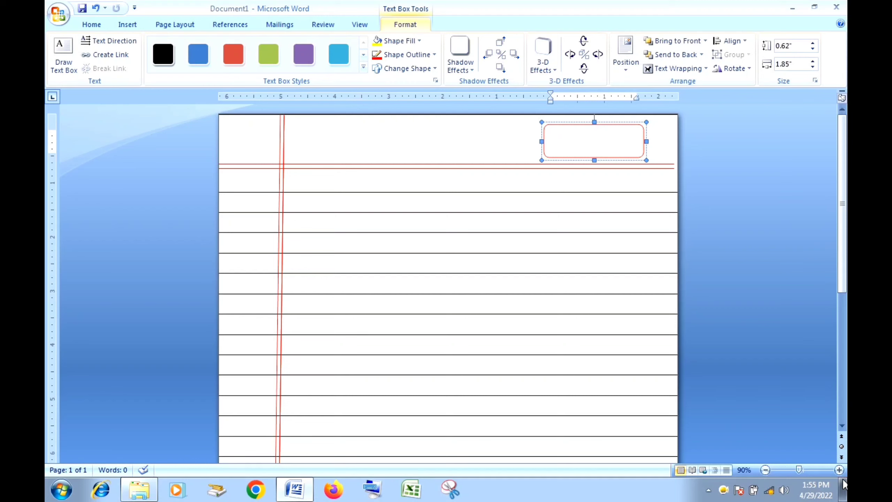
text(Date)
text(...)
text(...........)
text(.....)
text(.....)
key(ctrl+z)
Step: Type 'Page' followed by a dotted line as the second line, then select all the box text
text(Page)
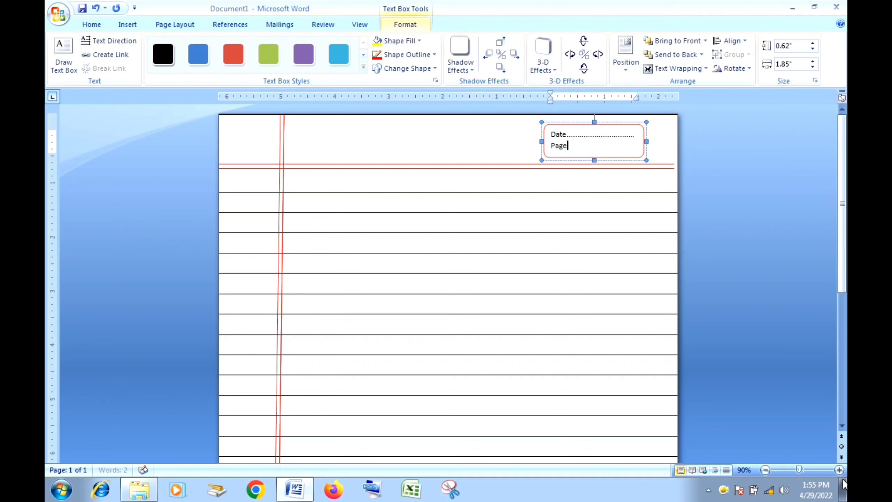
text(s)
key(BackSpace)
text(:)
key(BackSpace)
text(......)
text(...................)
text(..........)
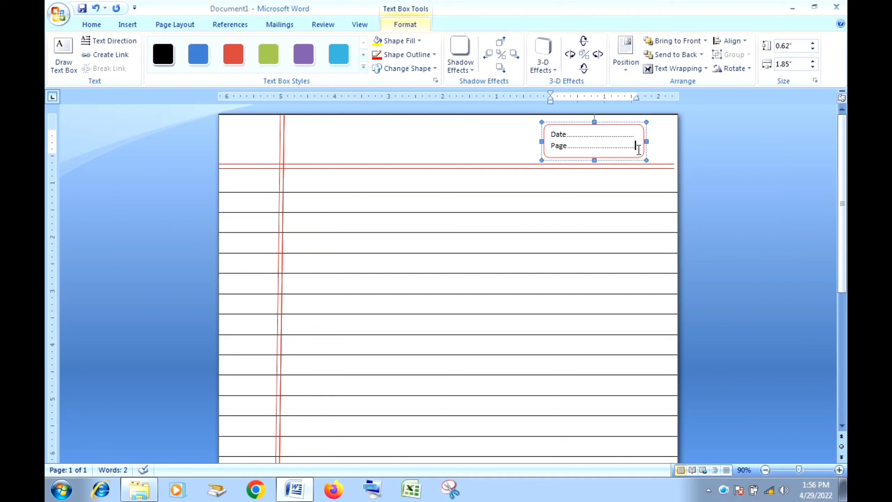
key(ctrl+a)
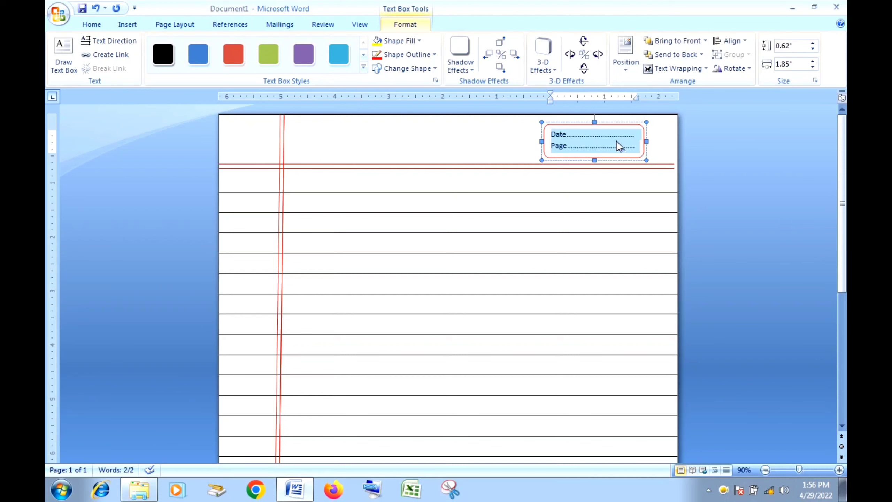
Step: Set the box's Date and Page text to Red font colour, then deselect the box
click(92, 25)
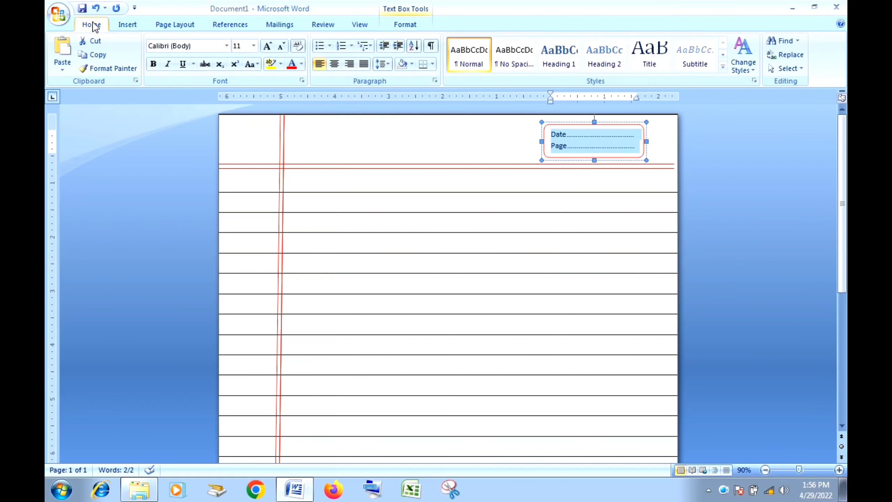
click(301, 65)
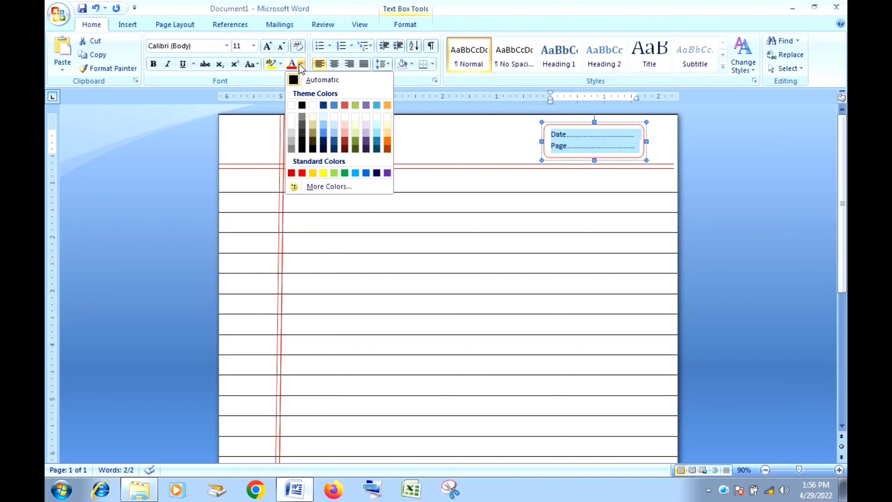
click(302, 172)
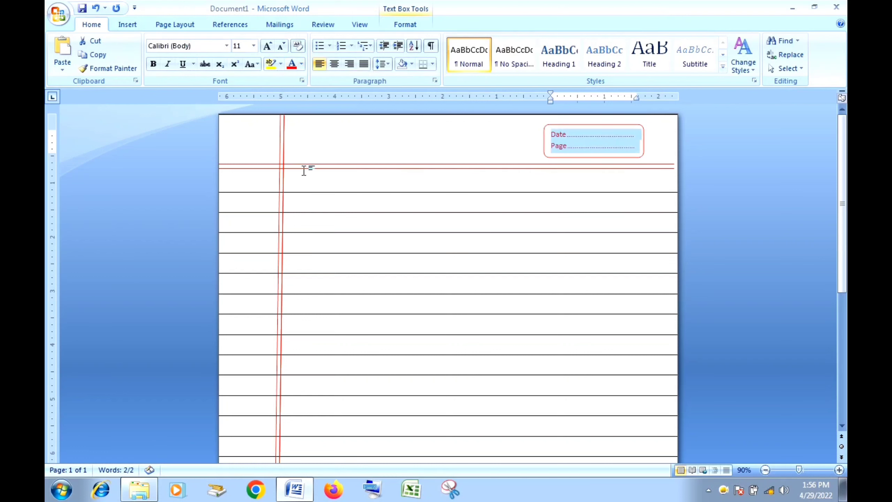
click(448, 211)
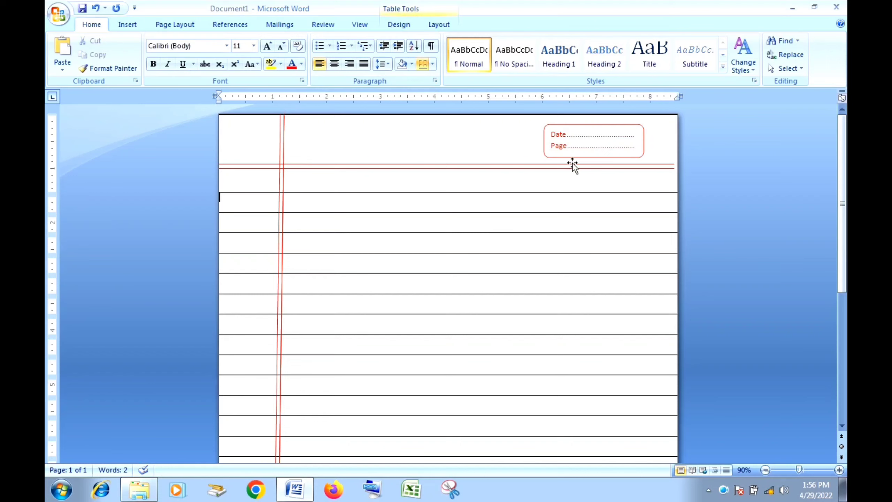
Step: Minimize Word and refresh the desktop twice from its shortcut menu
click(799, 7)
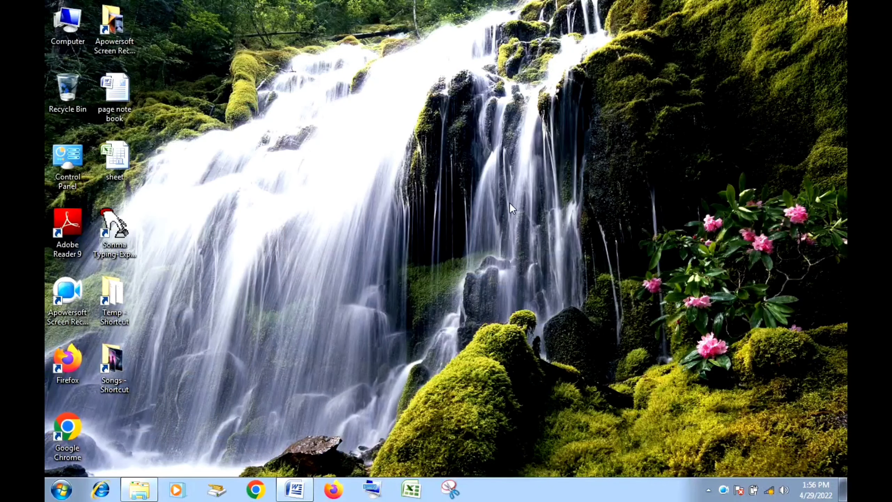
right_click(350, 181)
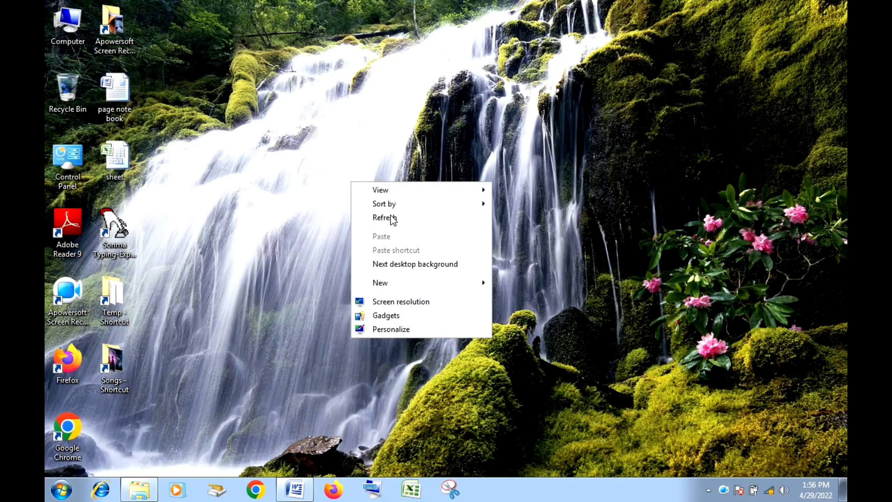
click(390, 217)
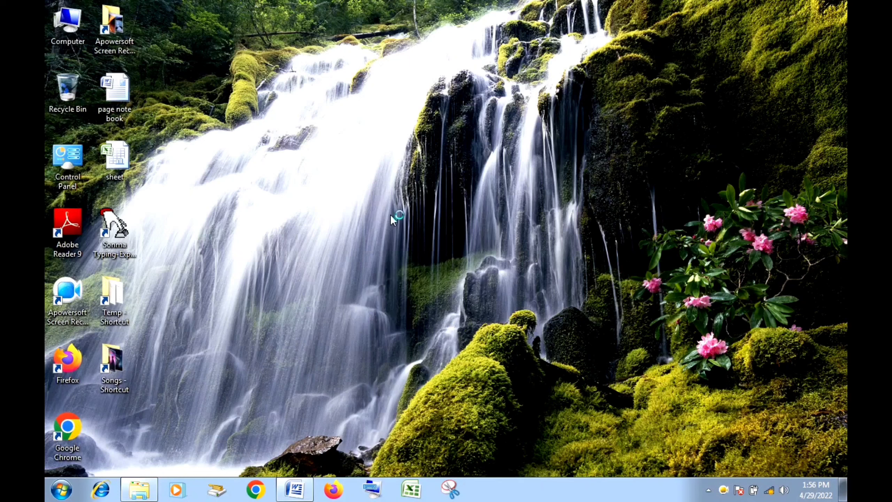
right_click(390, 216)
click(425, 251)
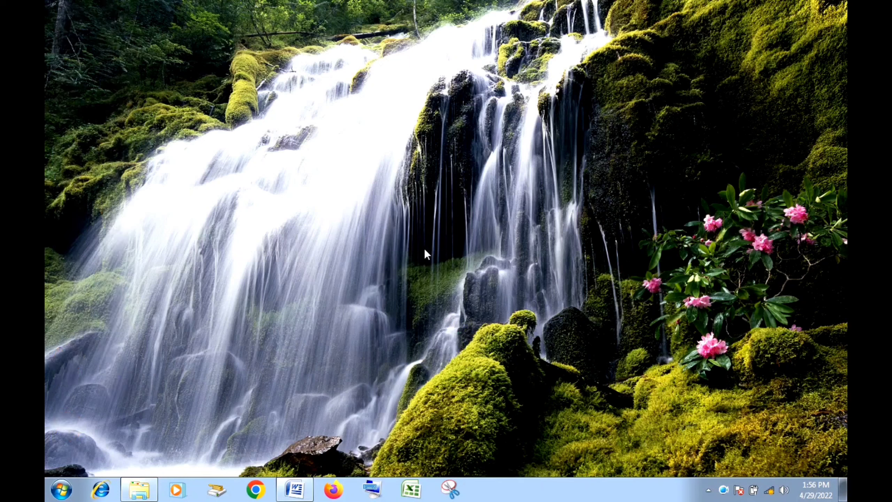